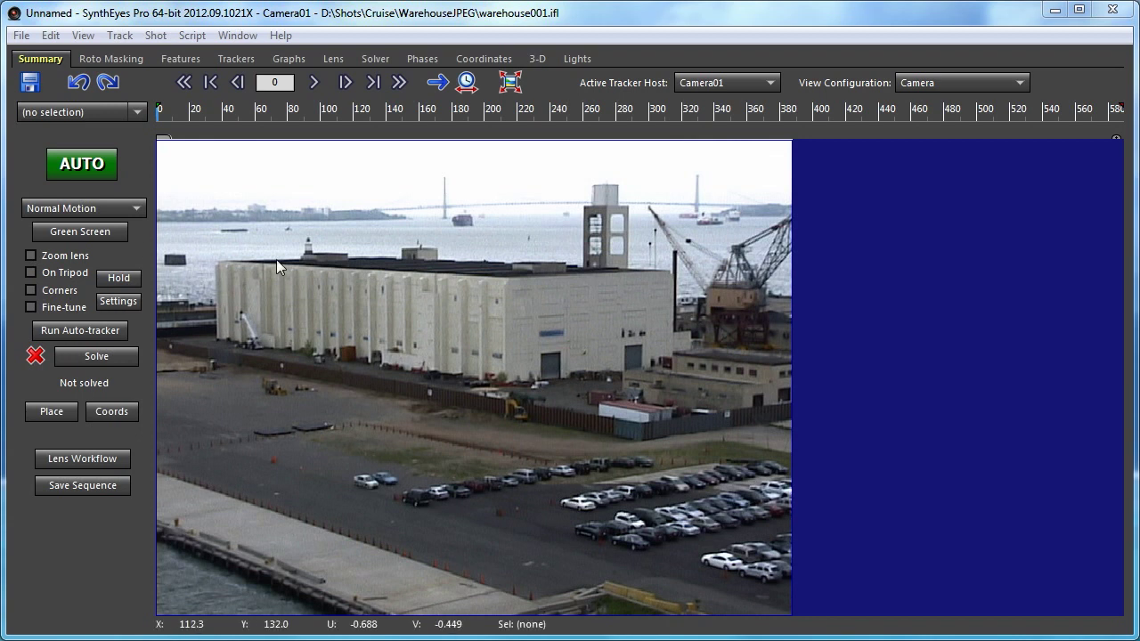
Scrub the warehouse001.ifl shot through to its final frame, 579
{"action": "left_click_drag", "start_coordinate": [229, 120], "coordinate": [1109, 125]}
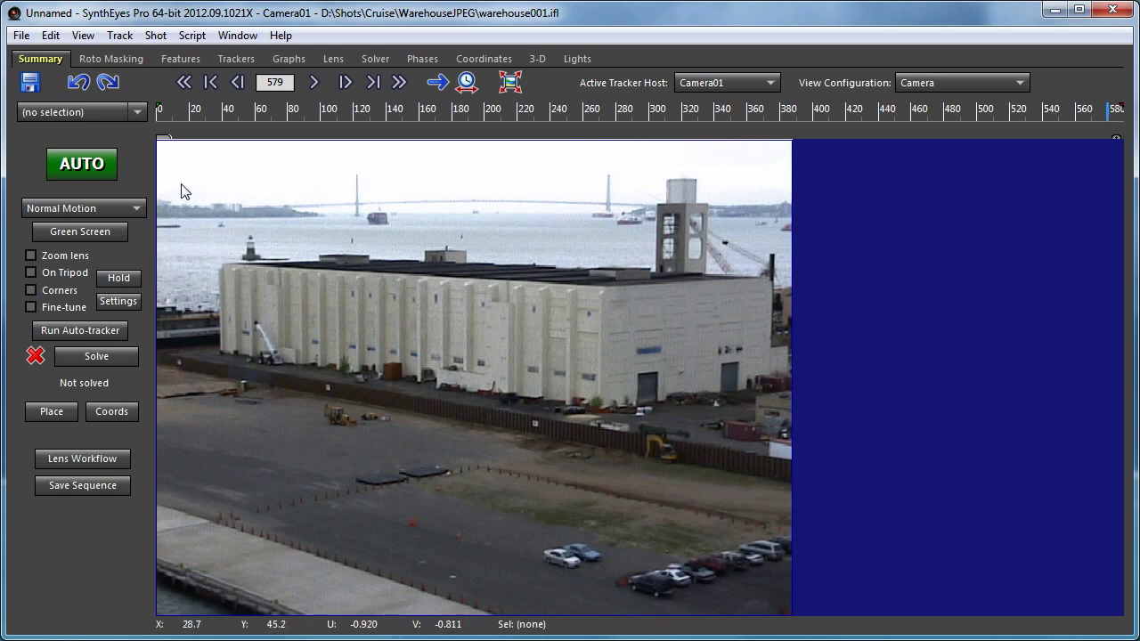
Auto-track and solve the shot to 0.3894 hpix, then select the left bridge-tower tracker
{"action": "left_click", "coordinate": [84, 171]}
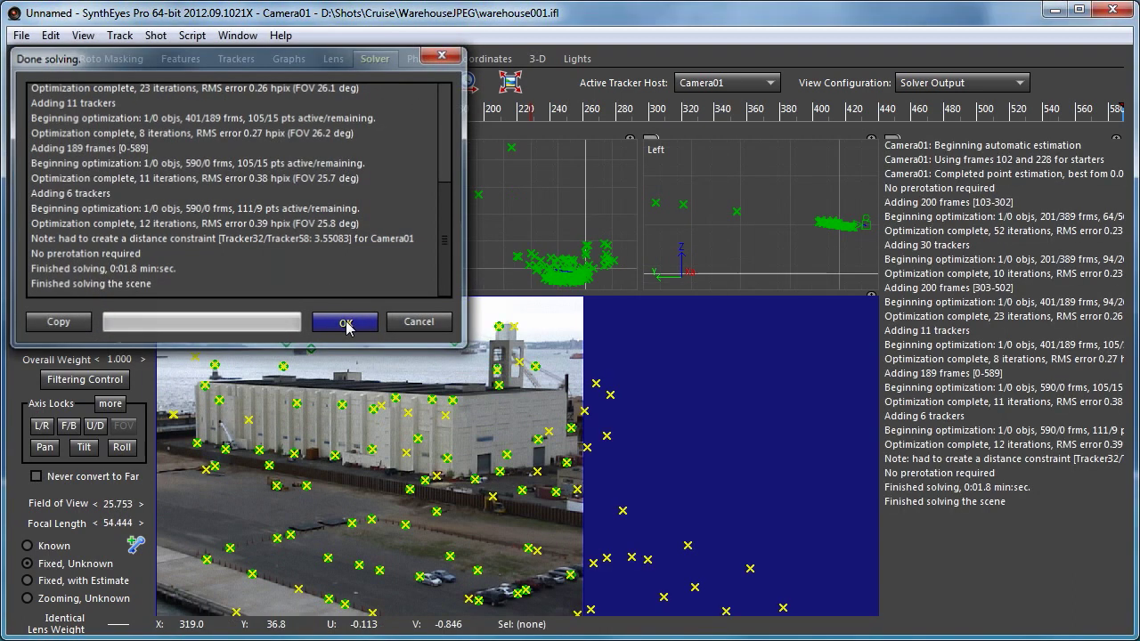
{"action": "left_click", "coordinate": [345, 322]}
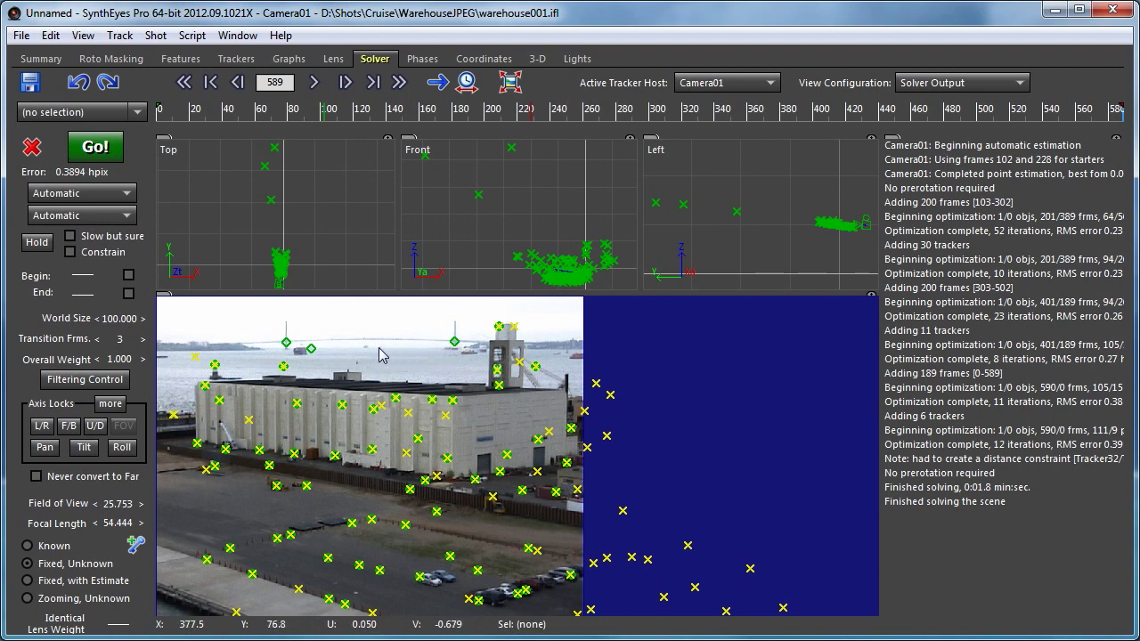
{"action": "left_click", "coordinate": [286, 342]}
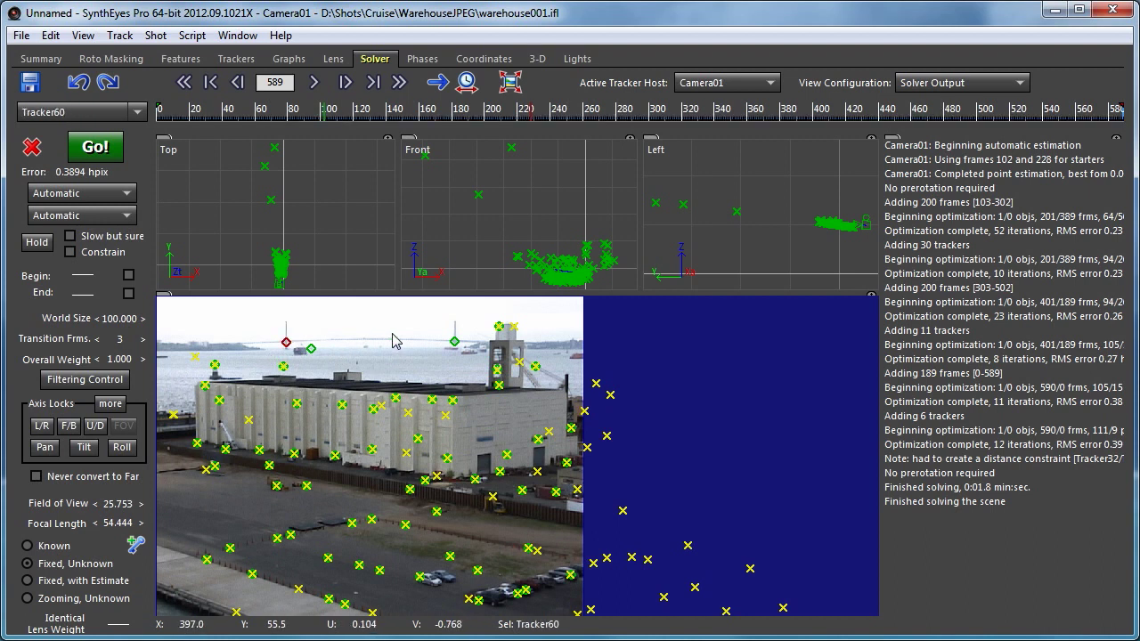
Add the right bridge-tower tracker to the selection and mark both trackers as Far horizon
{"action": "left_click", "coordinate": [452, 341], "text": "shift"}
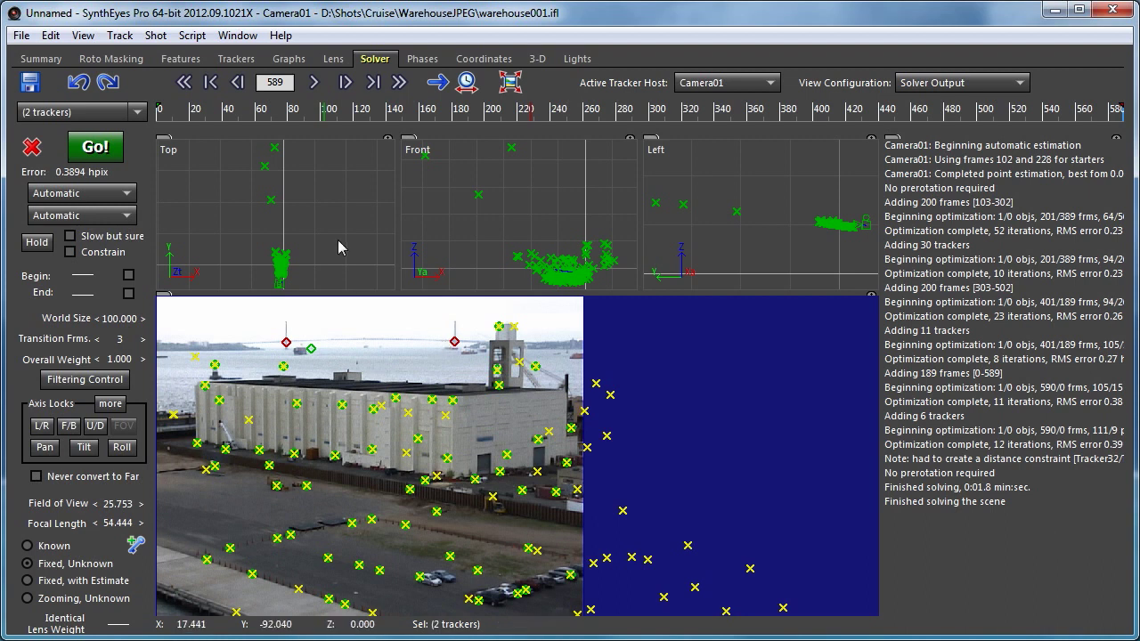
{"action": "left_click", "coordinate": [221, 61]}
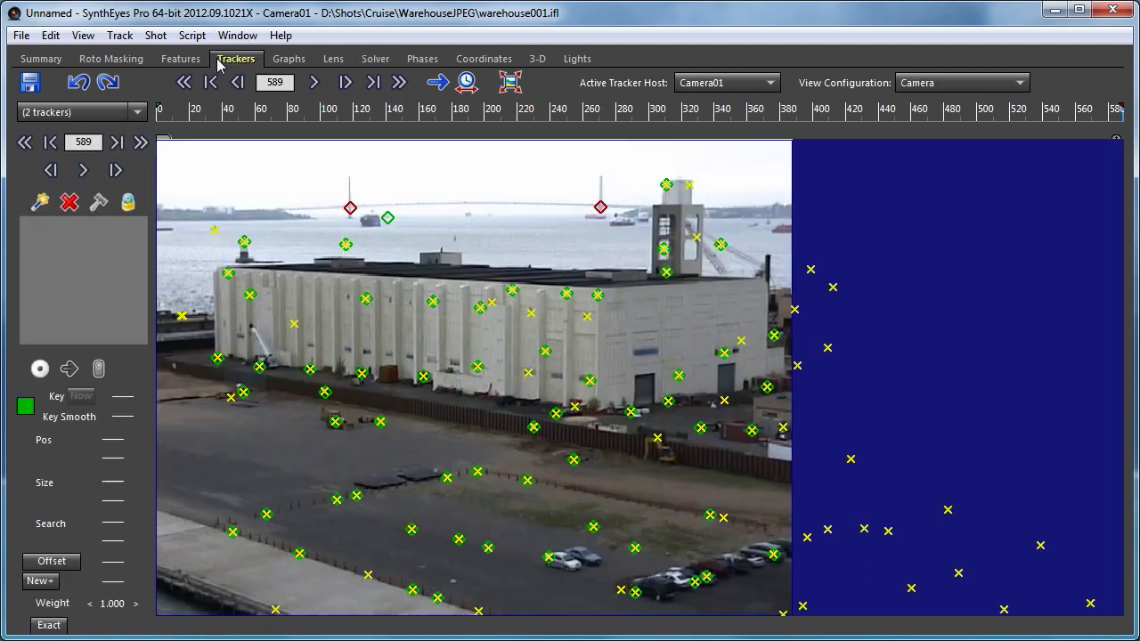
{"action": "right_click", "coordinate": [421, 189]}
{"action": "mouse_move", "coordinate": [429, 192]}
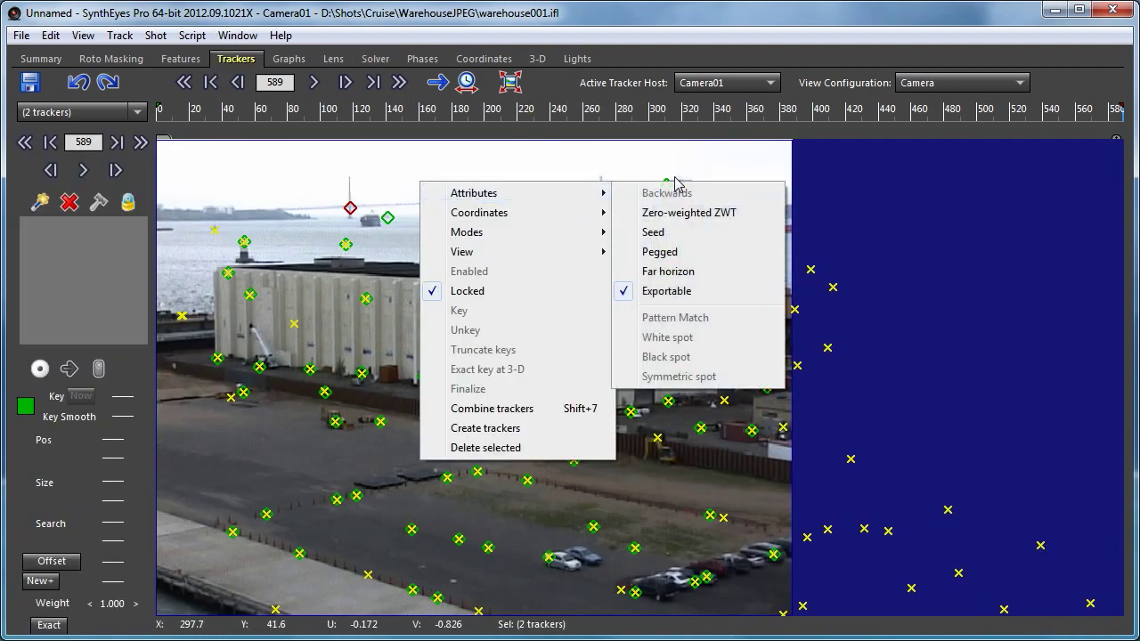
{"action": "left_click", "coordinate": [674, 272]}
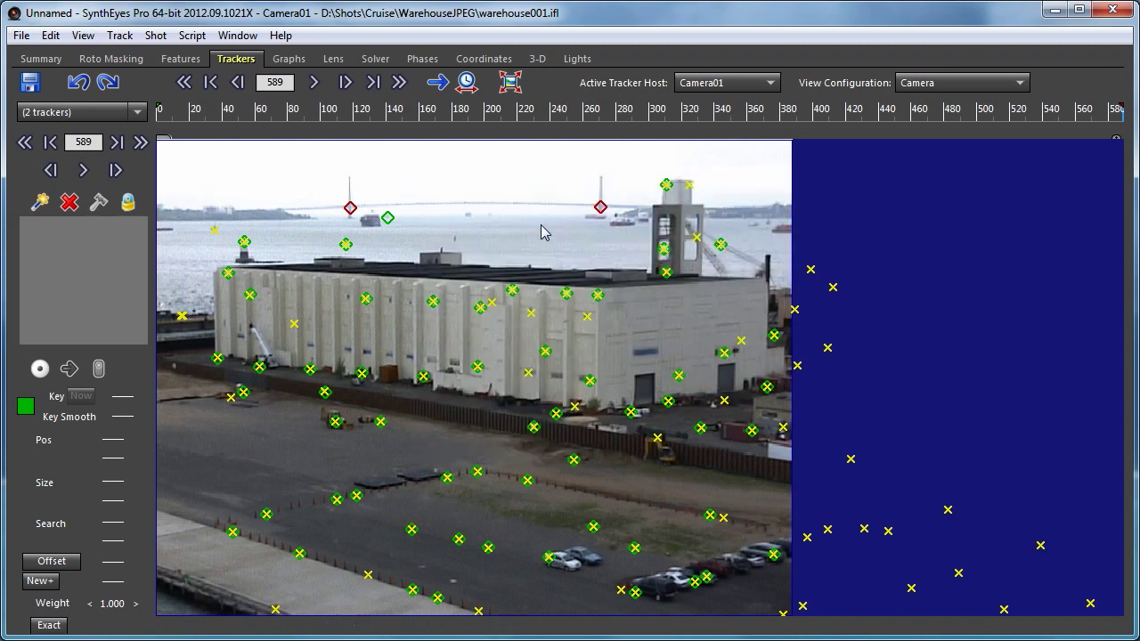
Make both bridge-tower trackers Zero-weighted (ZWT)
{"action": "right_click", "coordinate": [458, 183]}
{"action": "mouse_move", "coordinate": [514, 194]}
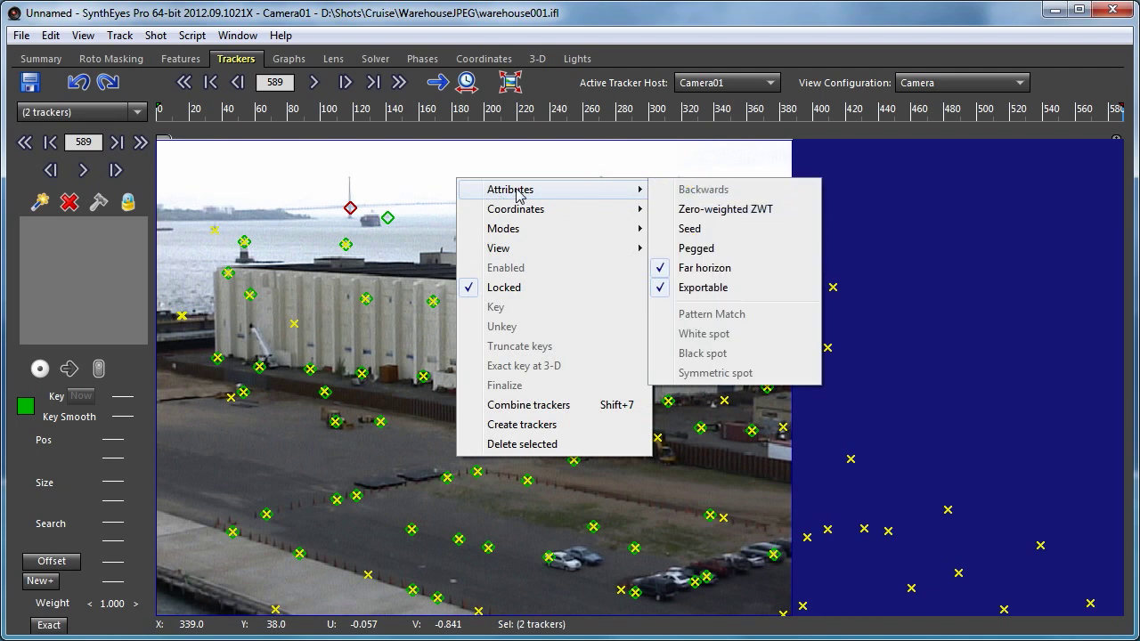
{"action": "left_click", "coordinate": [694, 210]}
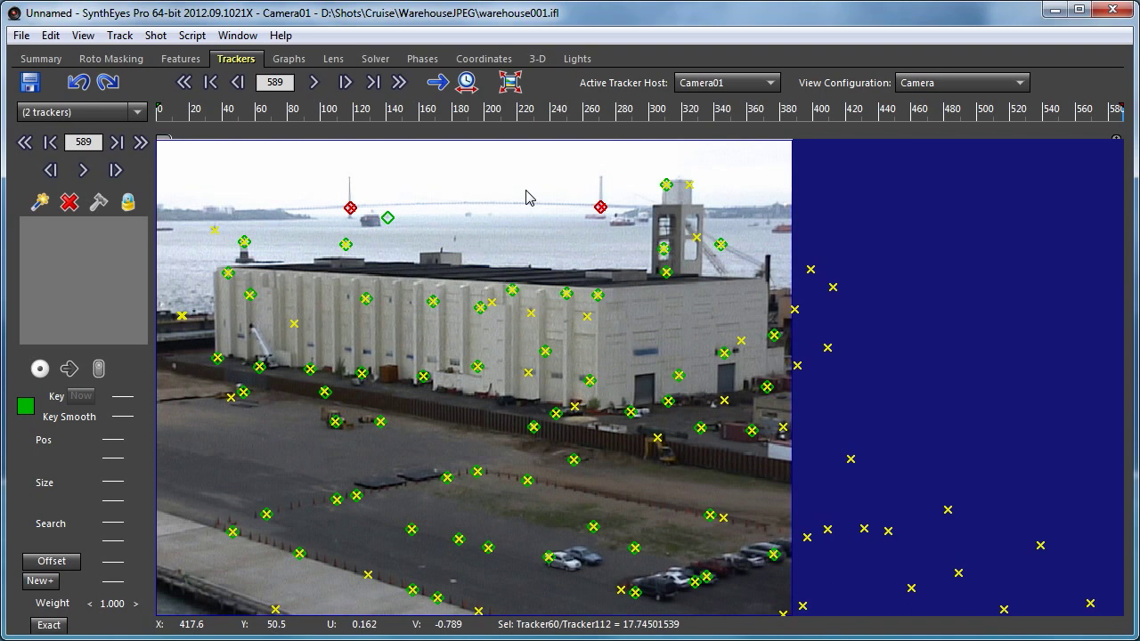
Add a Solver > Clean Start phase in the Phases room and position it
{"action": "left_click", "coordinate": [426, 61]}
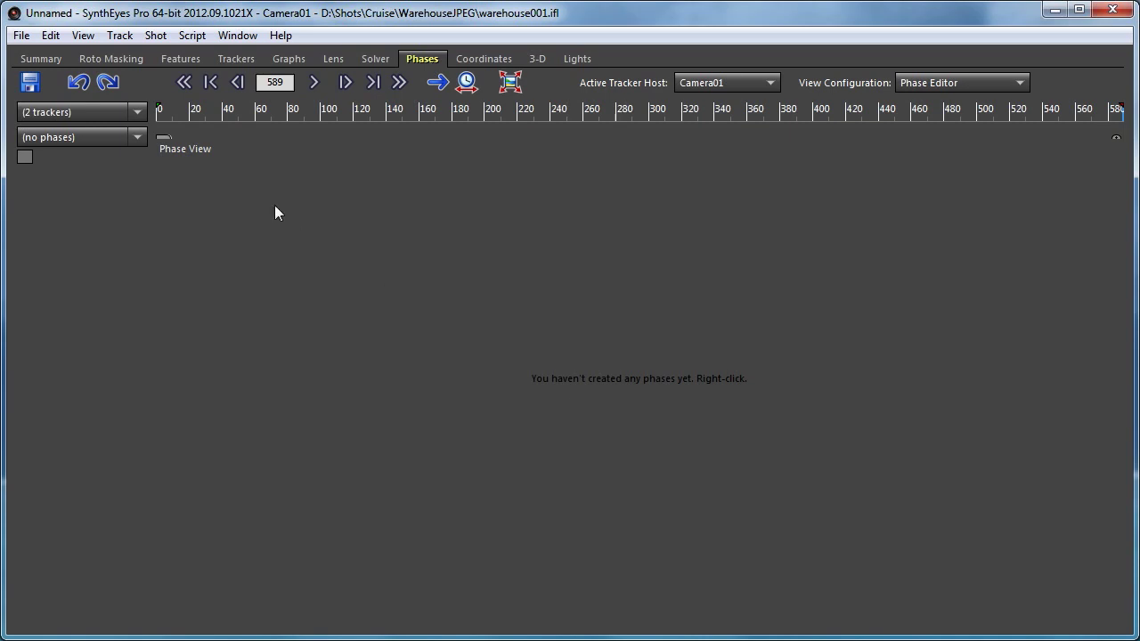
{"action": "right_click", "coordinate": [309, 194]}
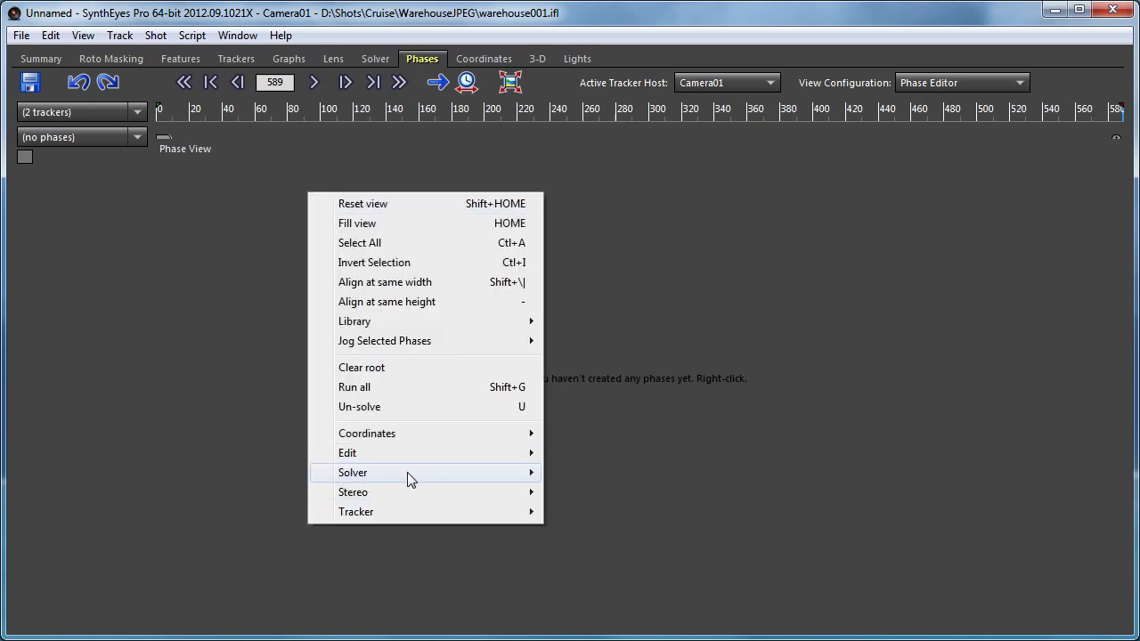
{"action": "mouse_move", "coordinate": [407, 472]}
{"action": "left_click", "coordinate": [611, 551]}
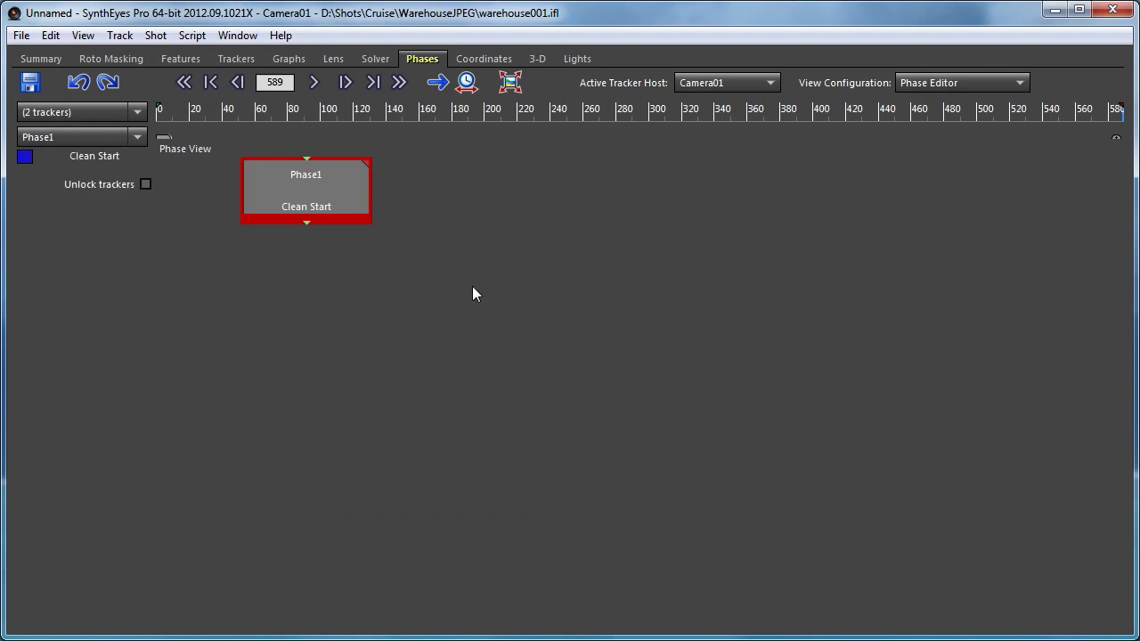
{"action": "left_click_drag", "start_coordinate": [323, 191], "coordinate": [407, 199]}
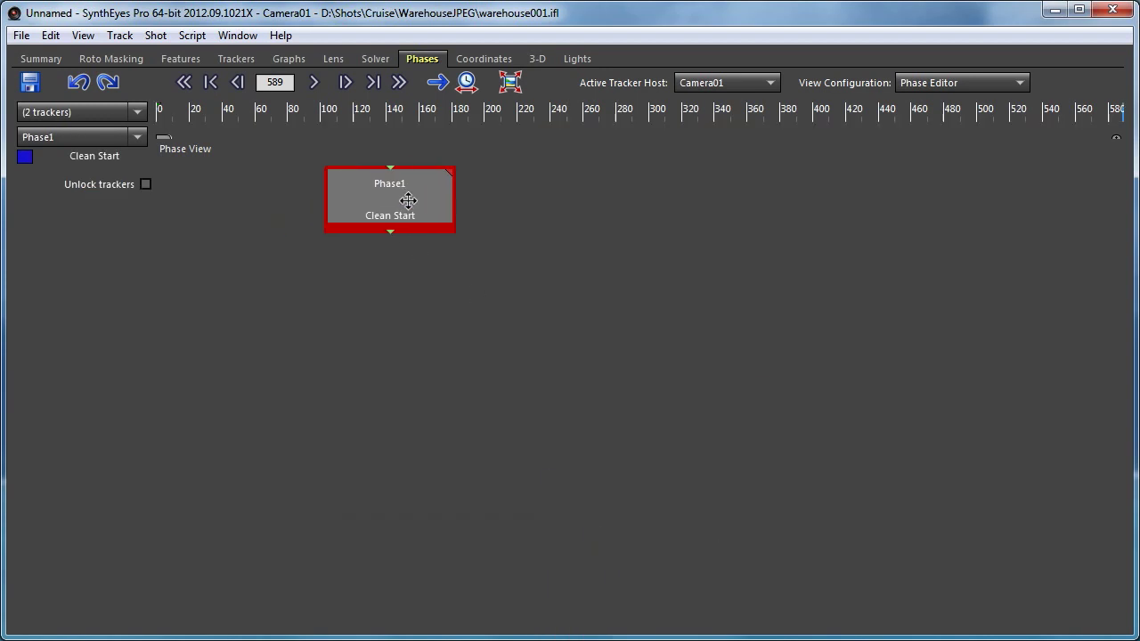
Add a Solver > Solve phase fed by Clean Start, placed directly below it
{"action": "right_click", "coordinate": [388, 337]}
{"action": "mouse_move", "coordinate": [556, 616]}
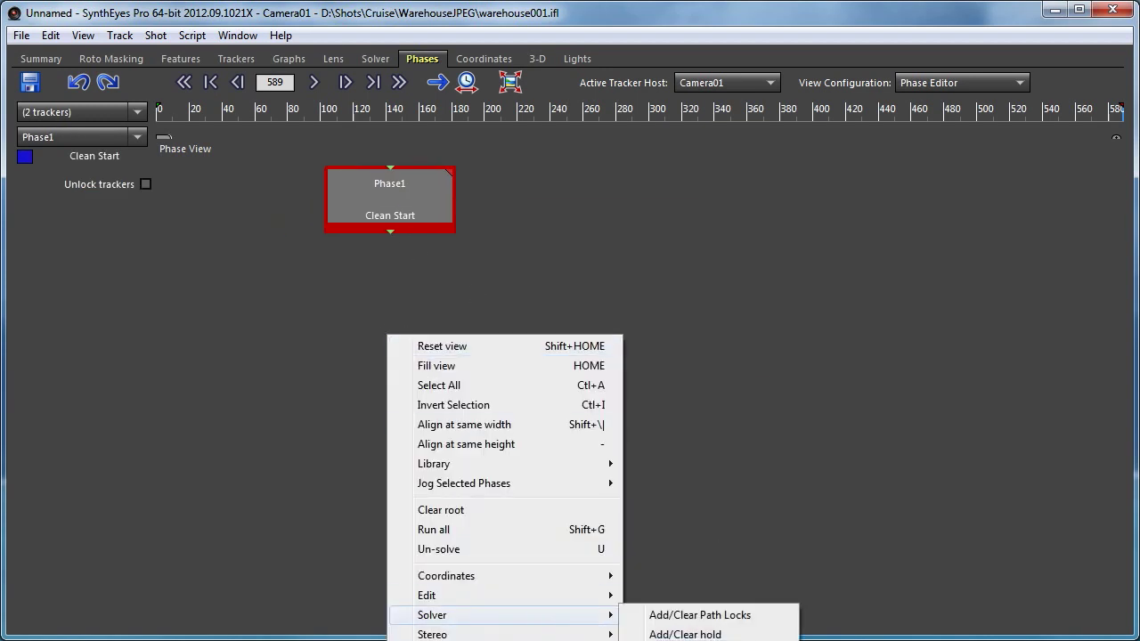
{"action": "left_click", "coordinate": [704, 634]}
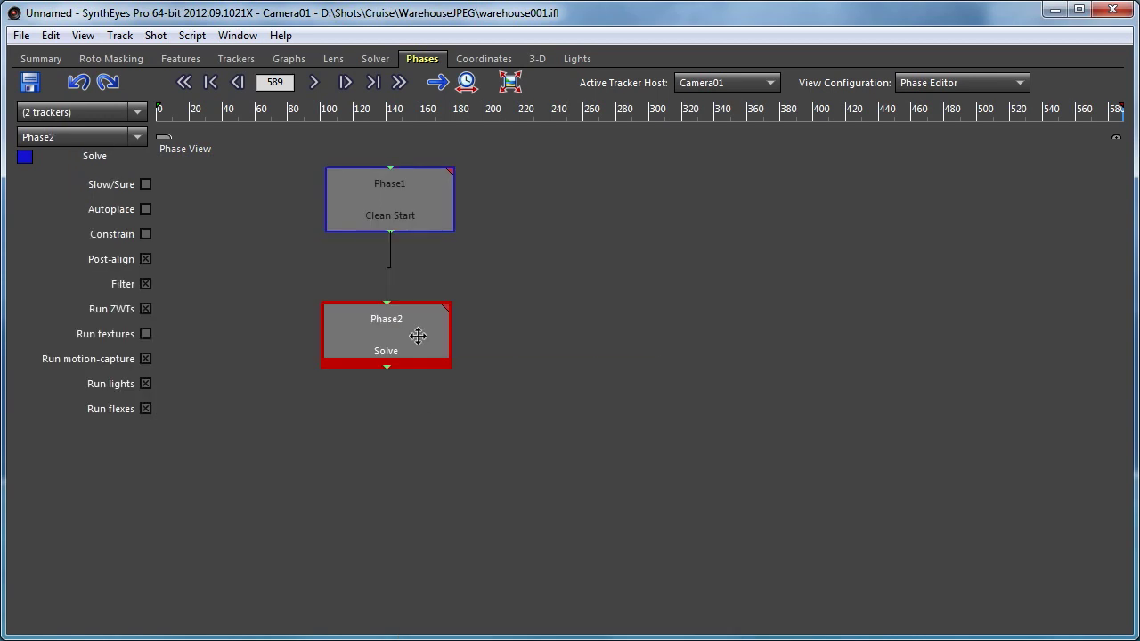
{"action": "left_click_drag", "start_coordinate": [415, 333], "coordinate": [419, 291]}
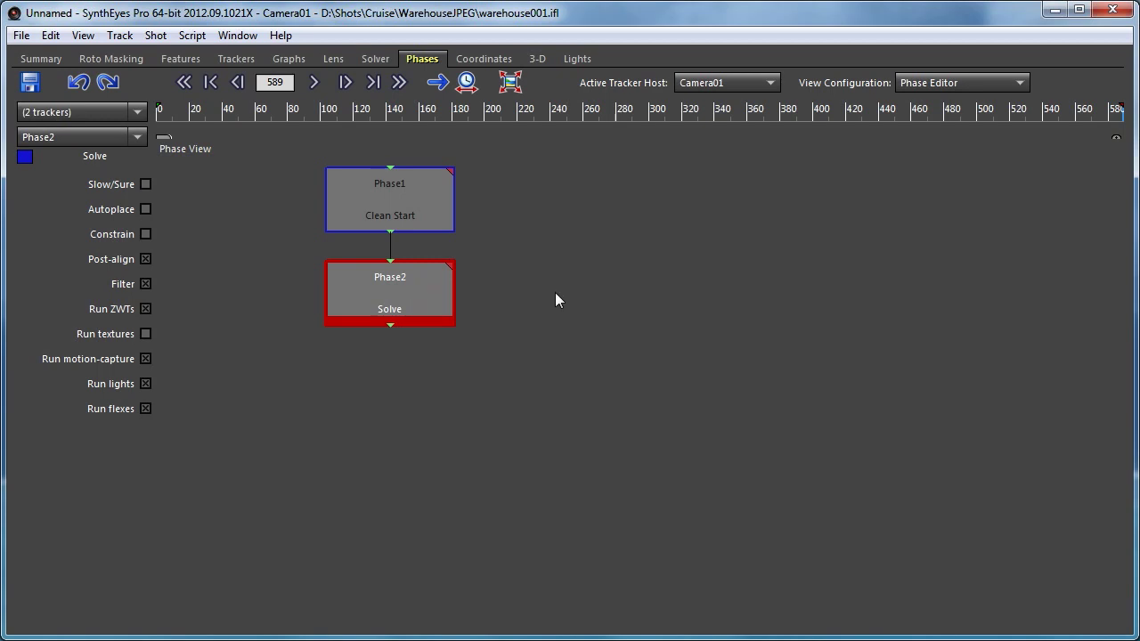
Add a Set Horizon phase after Solve and place it underneath
{"action": "right_click", "coordinate": [545, 322]}
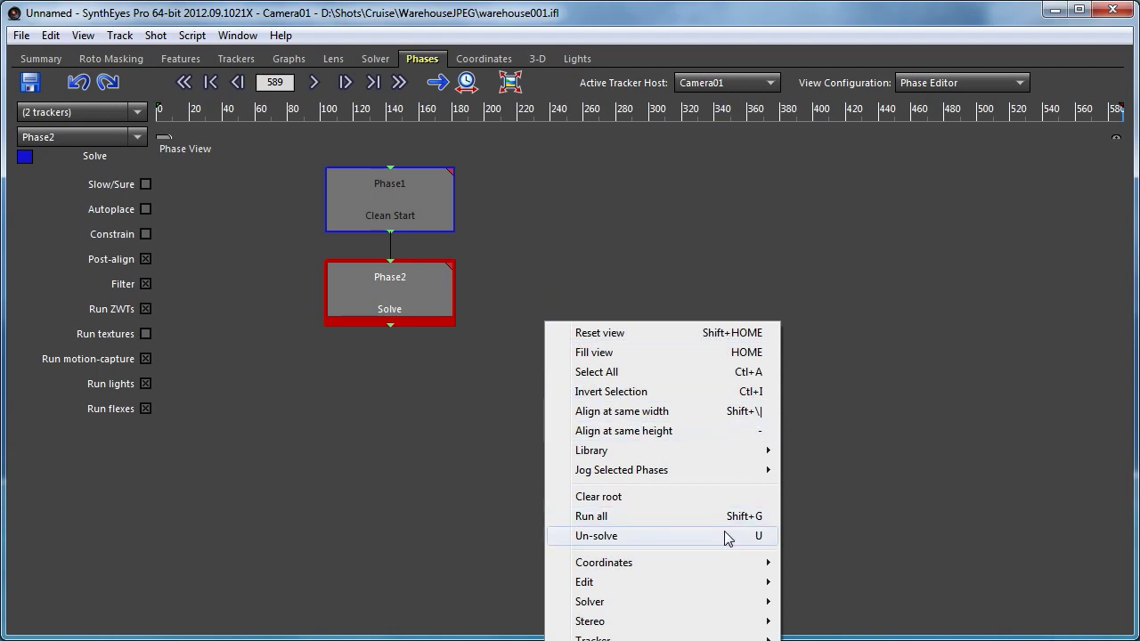
{"action": "mouse_move", "coordinate": [771, 567]}
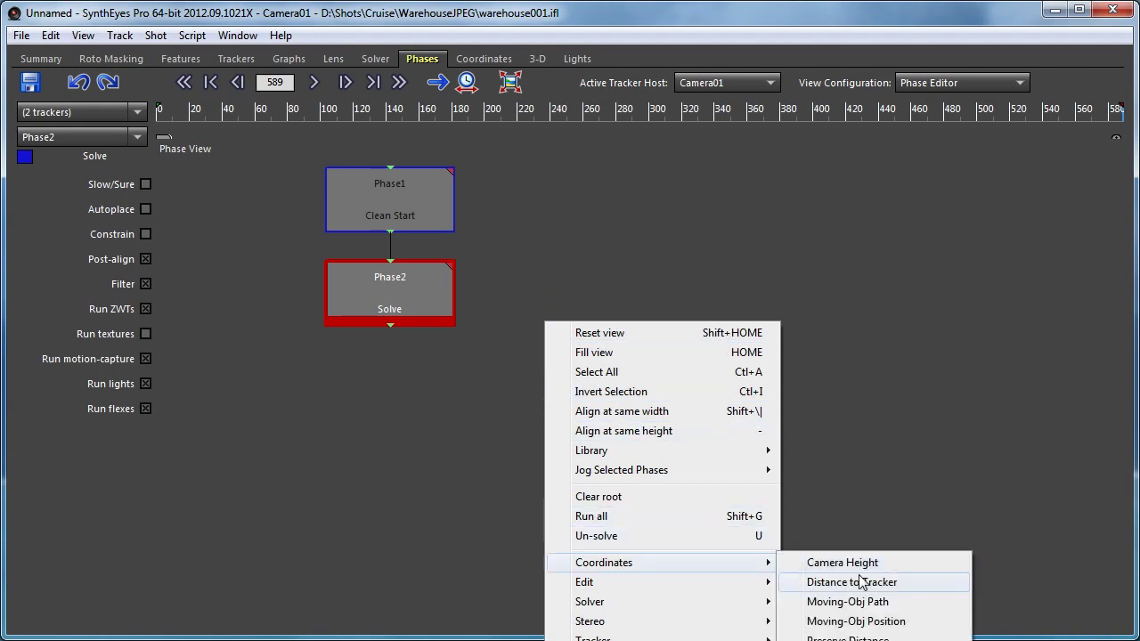
{"action": "right_click", "coordinate": [677, 201]}
{"action": "mouse_move", "coordinate": [895, 440]}
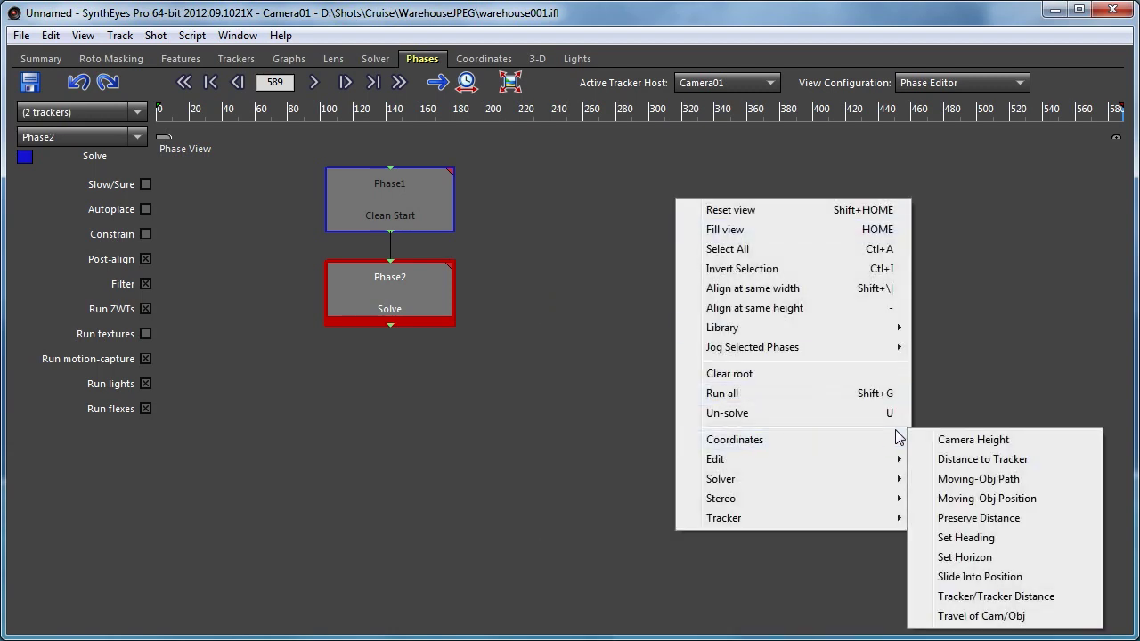
{"action": "left_click", "coordinate": [978, 557]}
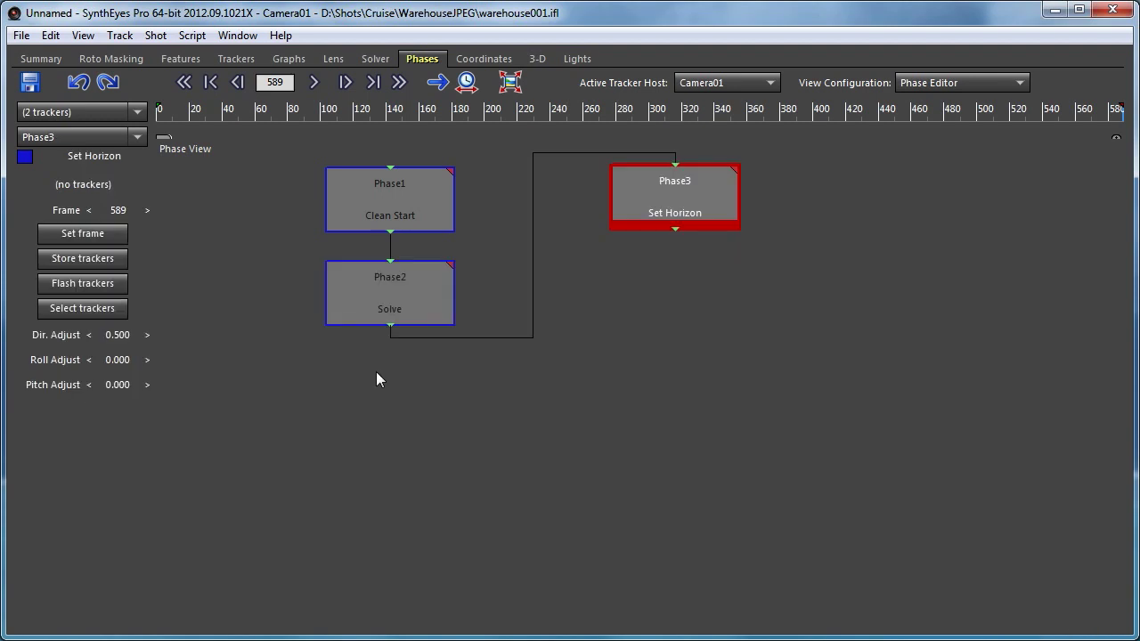
{"action": "left_click_drag", "start_coordinate": [664, 183], "coordinate": [379, 377]}
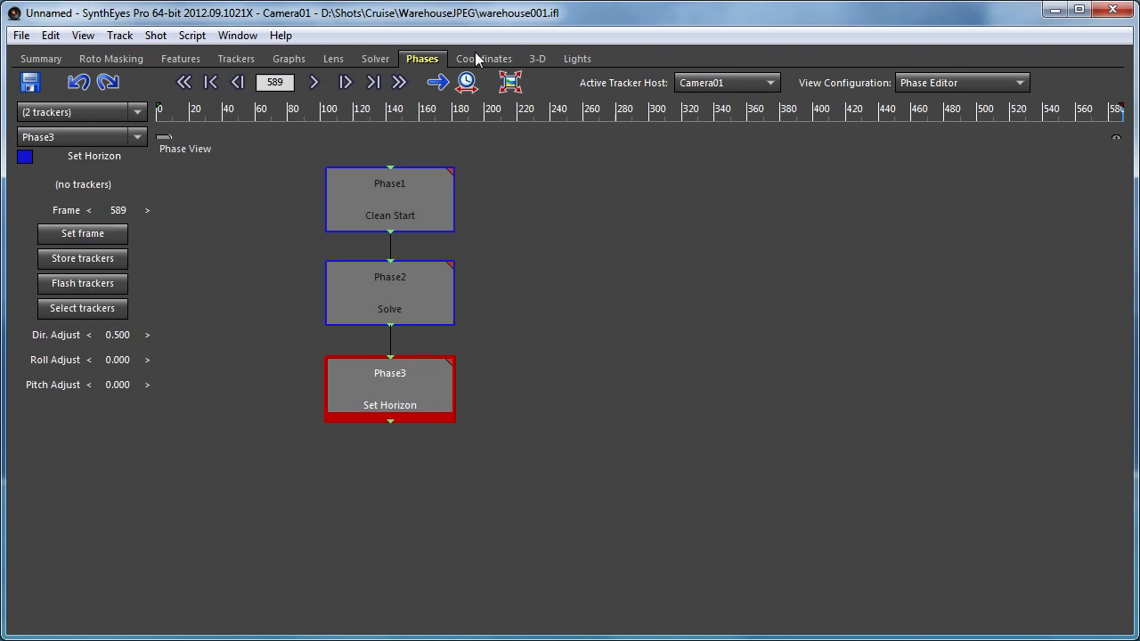
Set the Set Horizon phase to frame 589 and store Tracker60 and Tracker112
{"action": "left_click", "coordinate": [236, 57]}
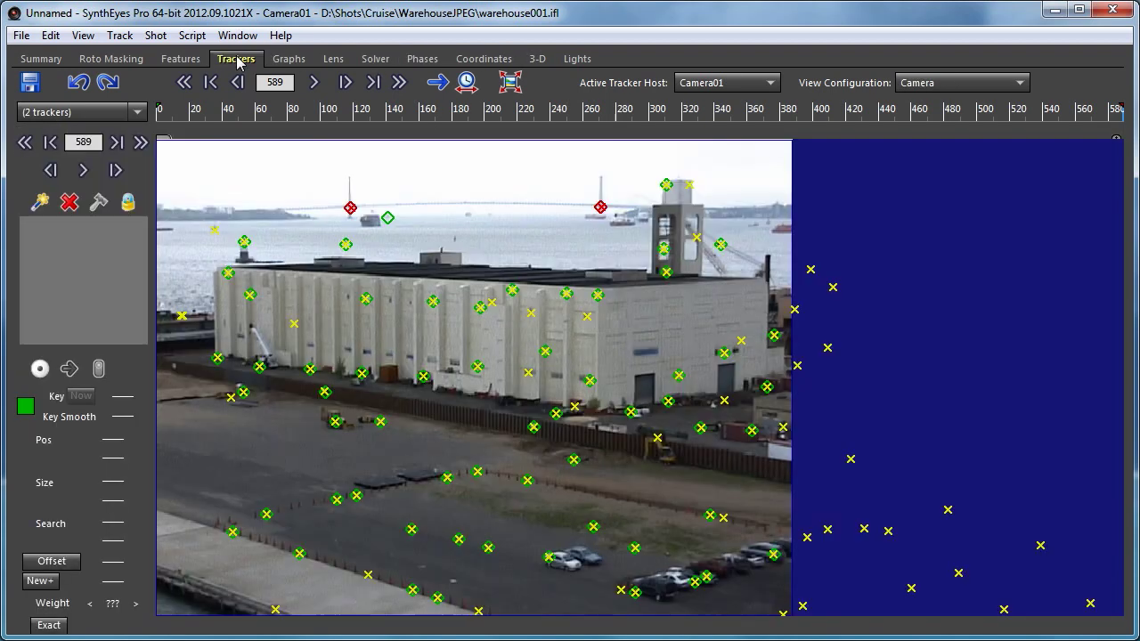
{"action": "left_click", "coordinate": [422, 58]}
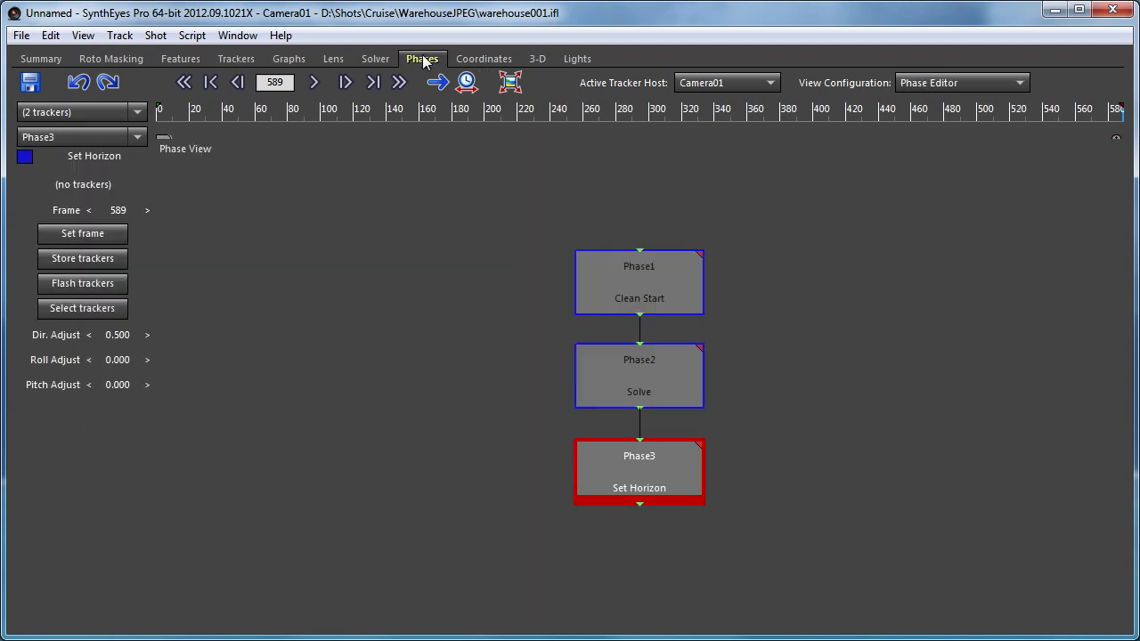
{"action": "left_click", "coordinate": [101, 234]}
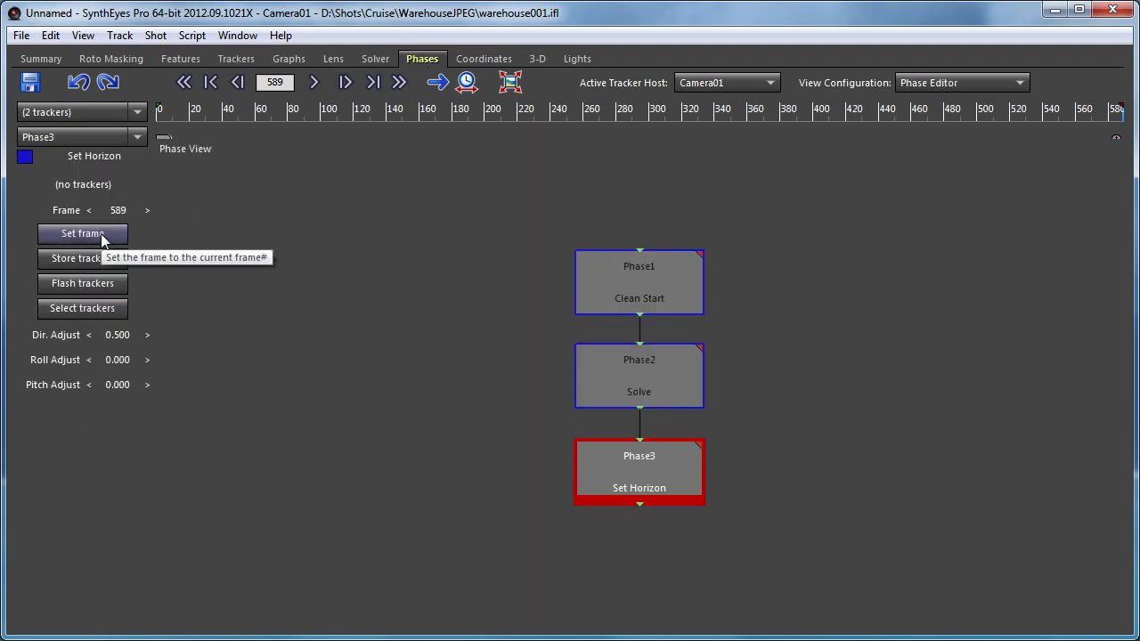
{"action": "left_click", "coordinate": [103, 256]}
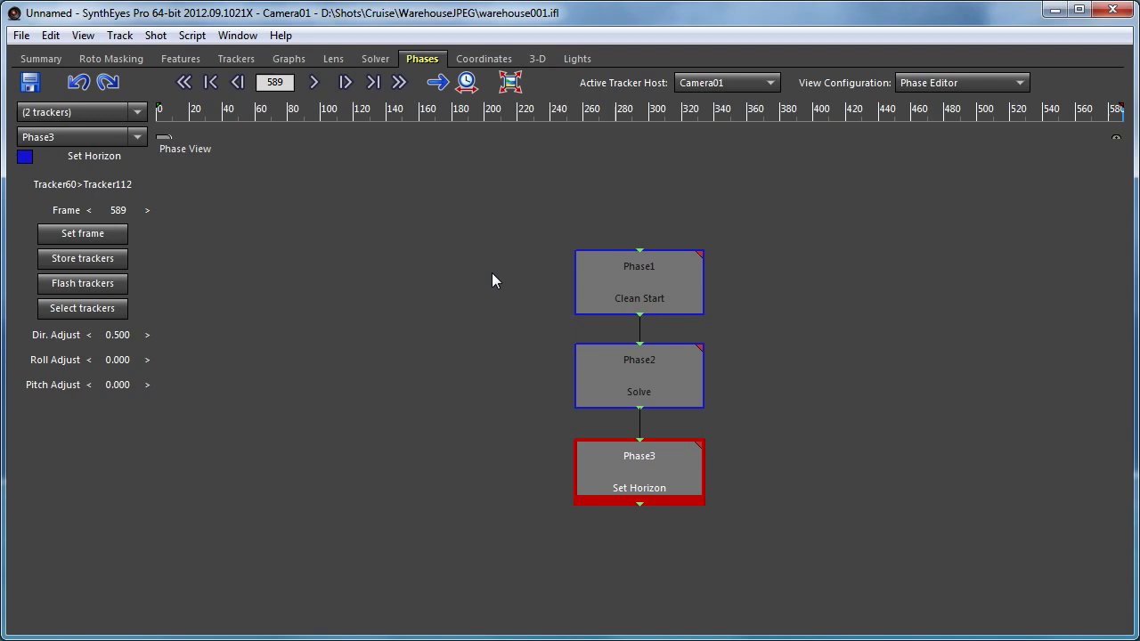
Switch to the Quad Phase layout and solve through the Set Horizon phase (Phase3)
{"action": "left_click", "coordinate": [931, 83]}
{"action": "left_click", "coordinate": [933, 462]}
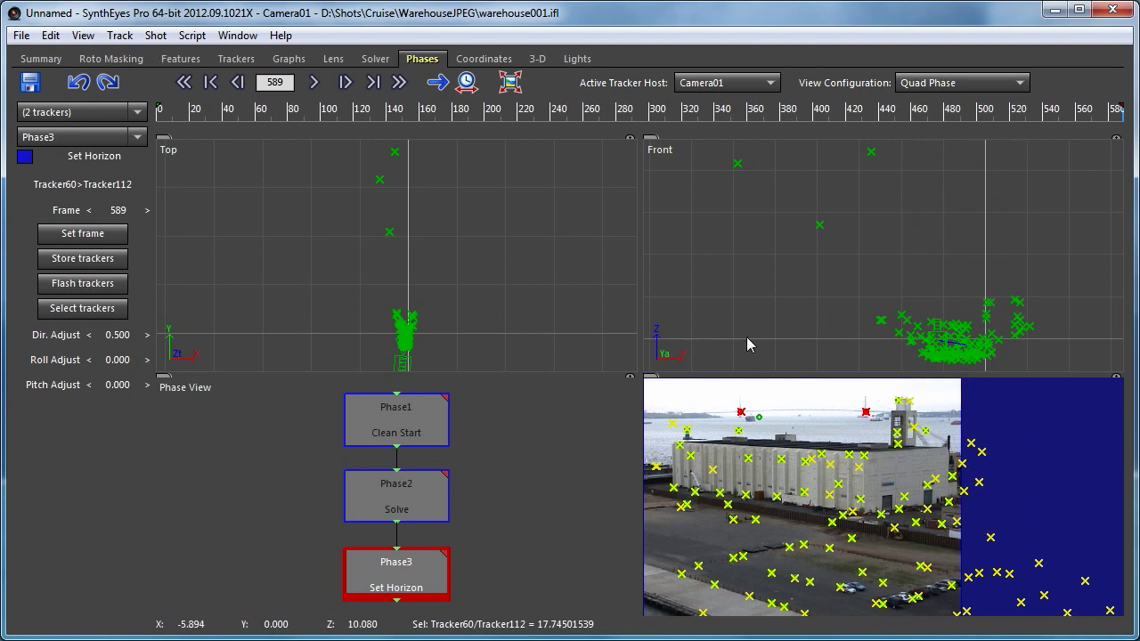
{"action": "double_click", "coordinate": [441, 555]}
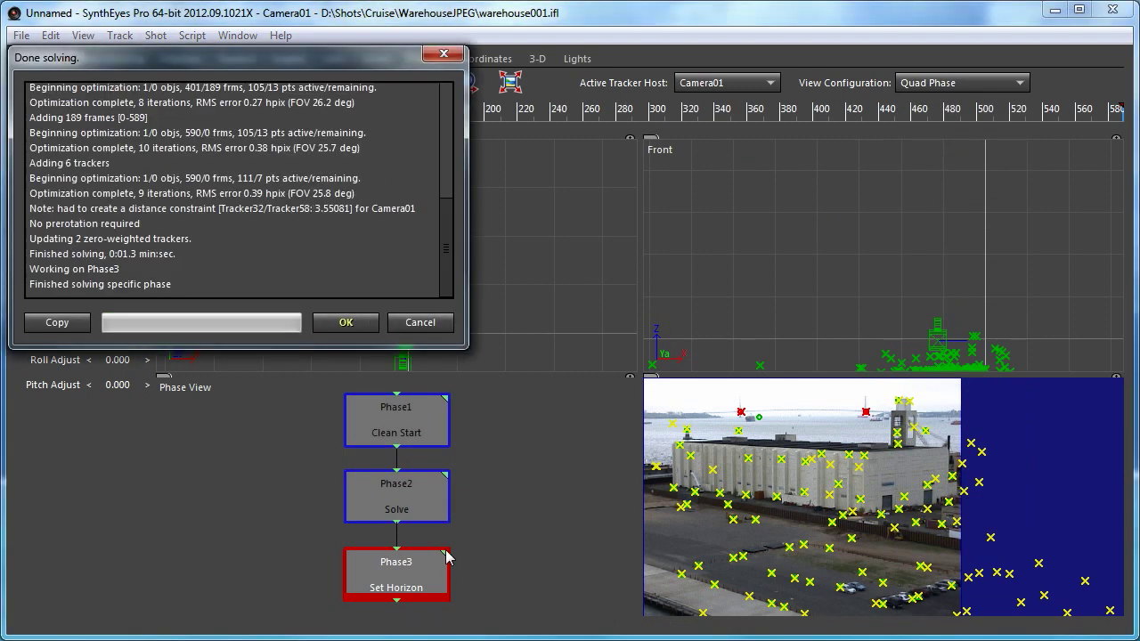
{"action": "left_click", "coordinate": [345, 322]}
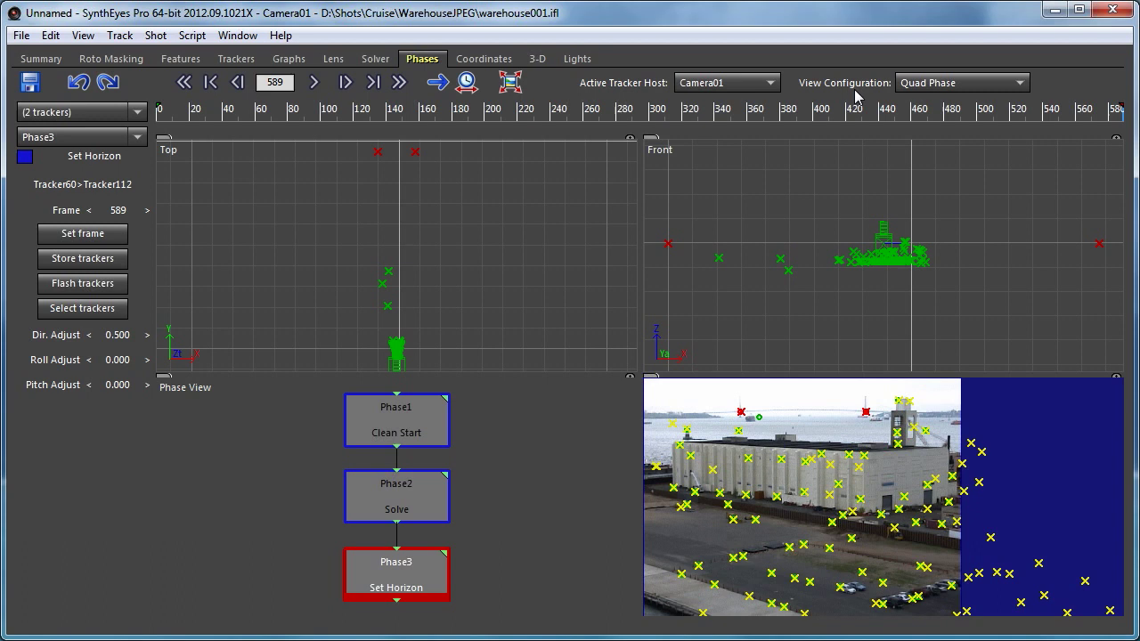
{"action": "left_click", "coordinate": [538, 60]}
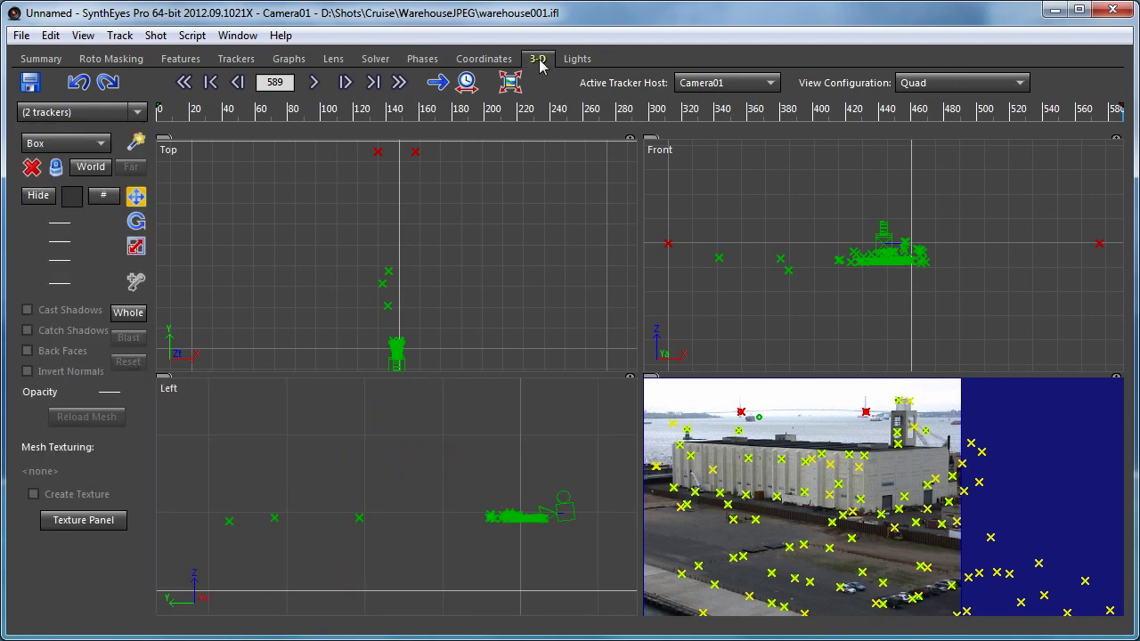
{"action": "left_click", "coordinate": [941, 85]}
{"action": "left_click", "coordinate": [930, 139]}
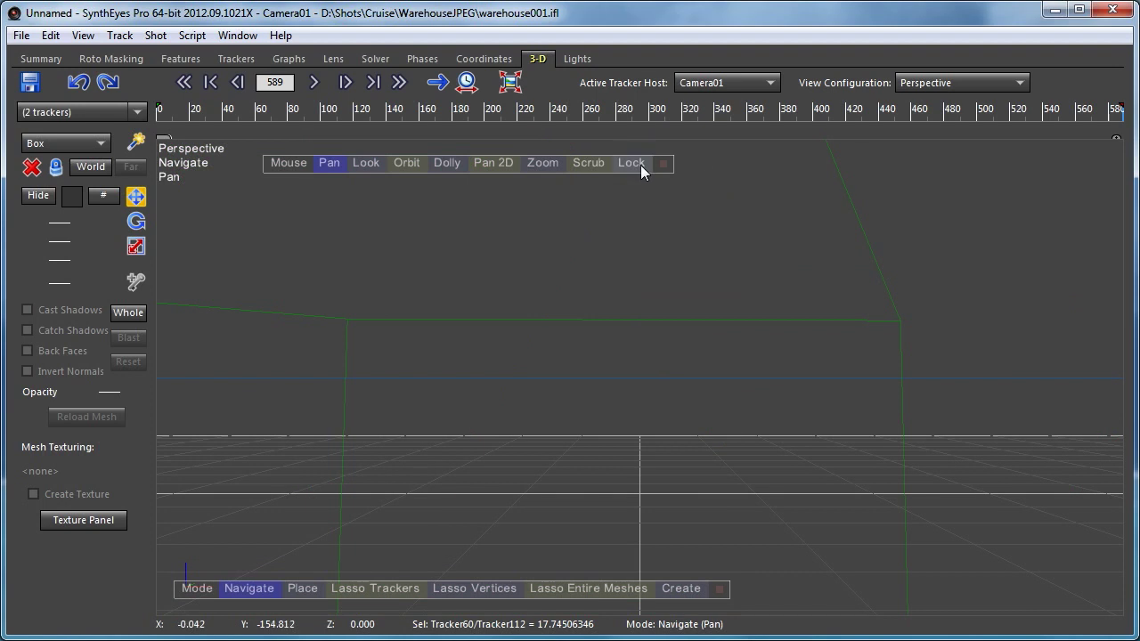
{"action": "left_click", "coordinate": [641, 165]}
{"action": "scroll", "coordinate": [608, 243], "scroll_direction": "down", "scroll_amount": 5}
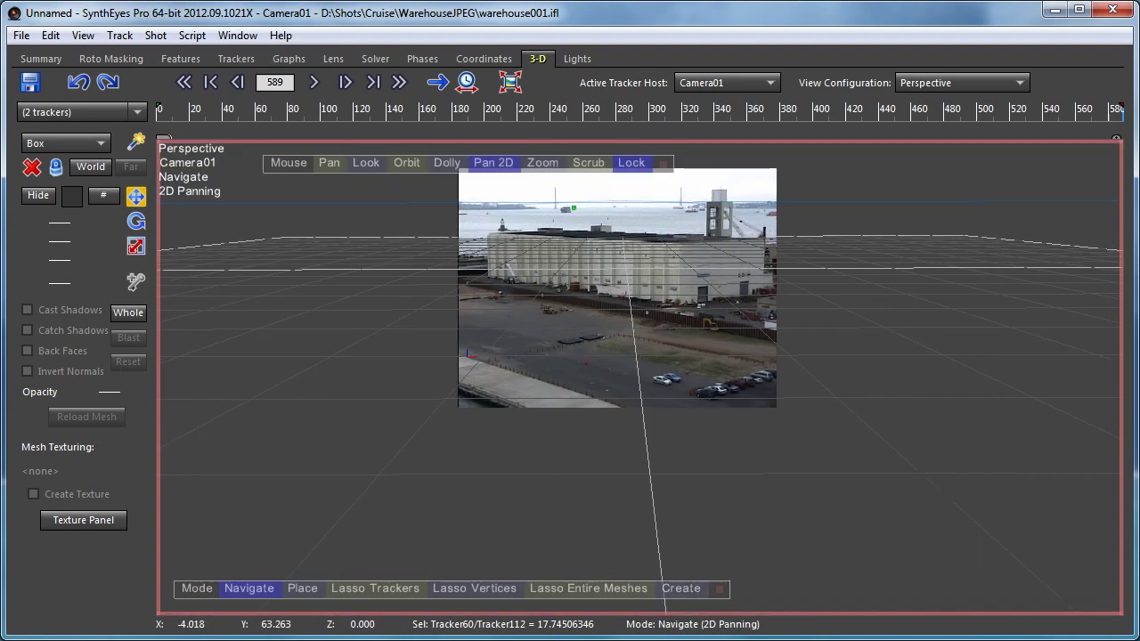
{"action": "scroll", "coordinate": [598, 321], "scroll_direction": "up", "scroll_amount": 3}
{"action": "left_click_drag", "start_coordinate": [566, 172], "coordinate": [555, 222]}
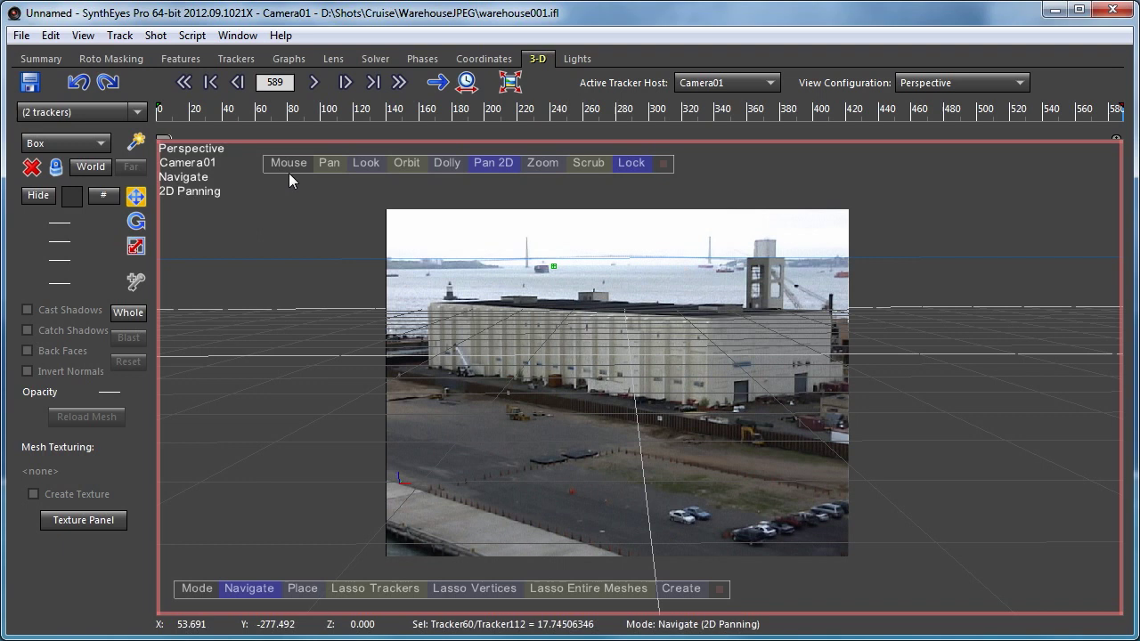
{"action": "left_click", "coordinate": [435, 62]}
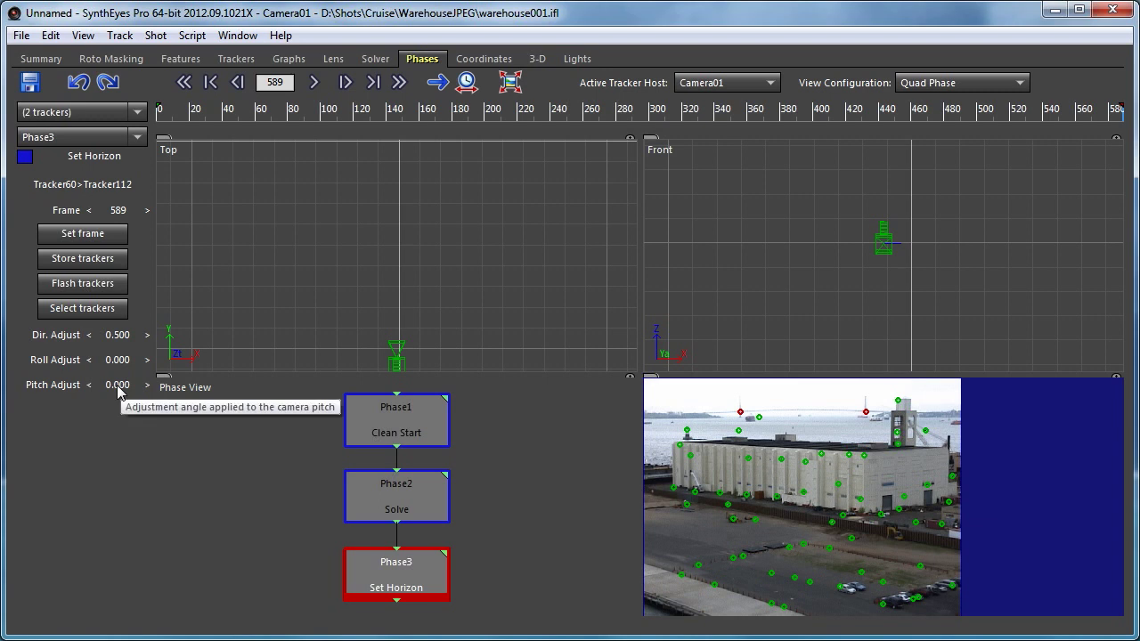
Lower the Set Horizon Pitch Adjust to -0.500 and re-solve Phase3
{"action": "left_click_drag", "start_coordinate": [117, 391], "coordinate": [103, 385]}
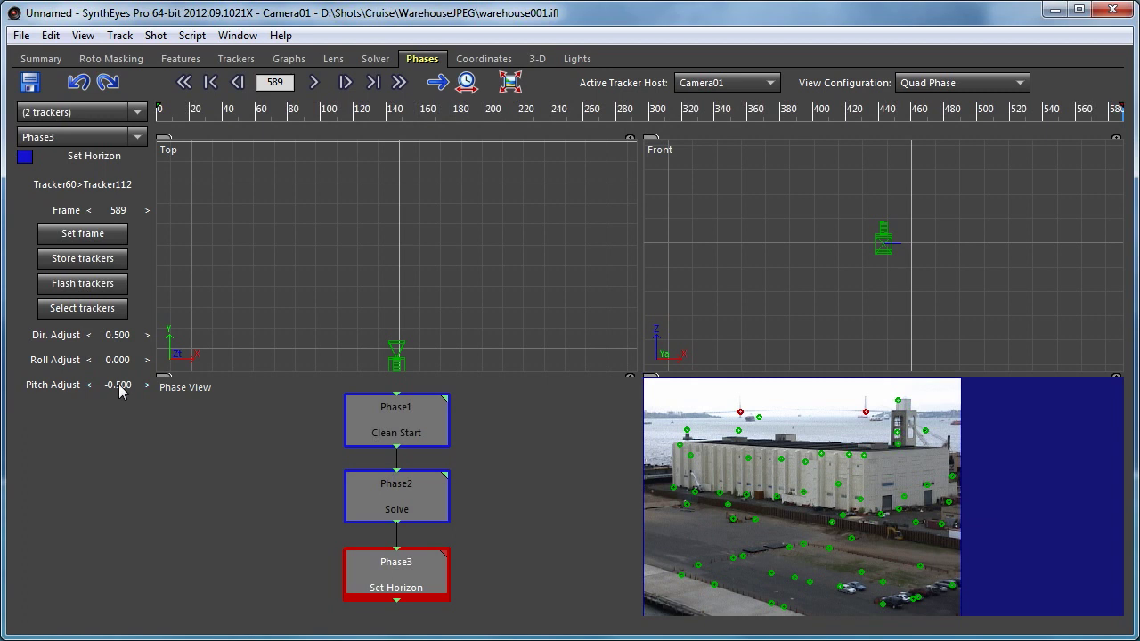
{"action": "double_click", "coordinate": [442, 556]}
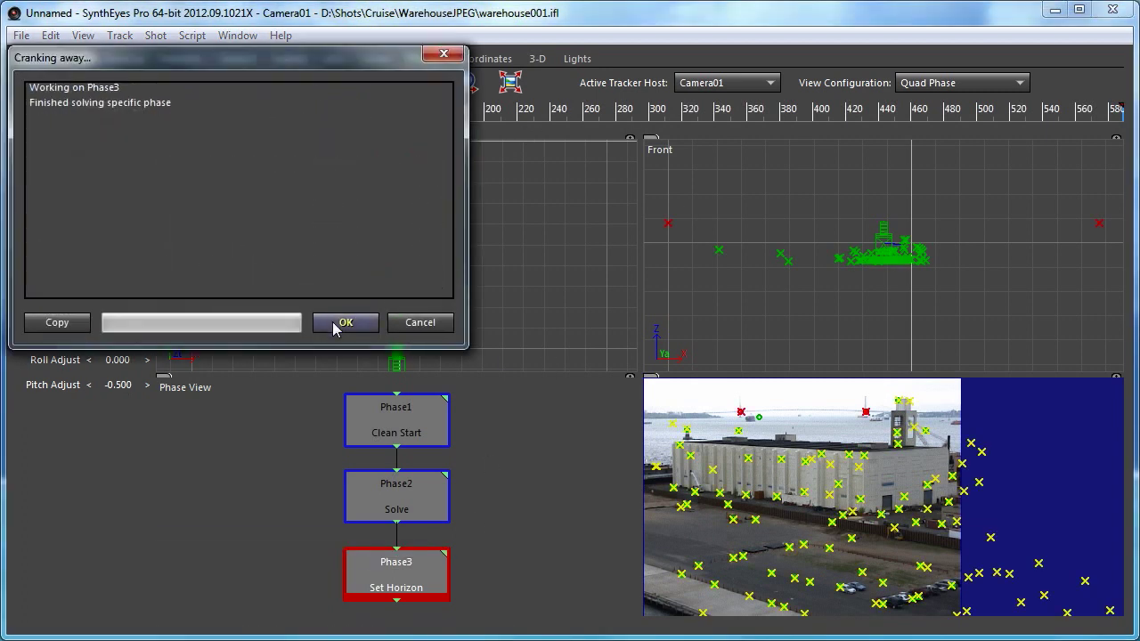
{"action": "left_click", "coordinate": [343, 322]}
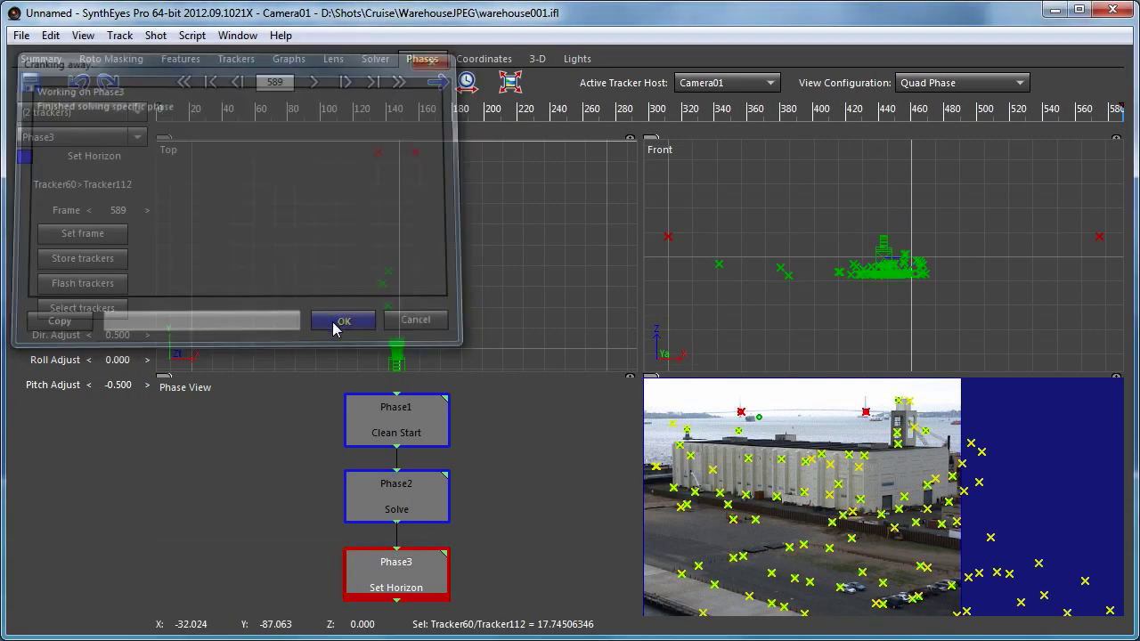
Clear the tracker selection in the 3-D perspective view, zoom in, and return to Phases
{"action": "left_click", "coordinate": [537, 60]}
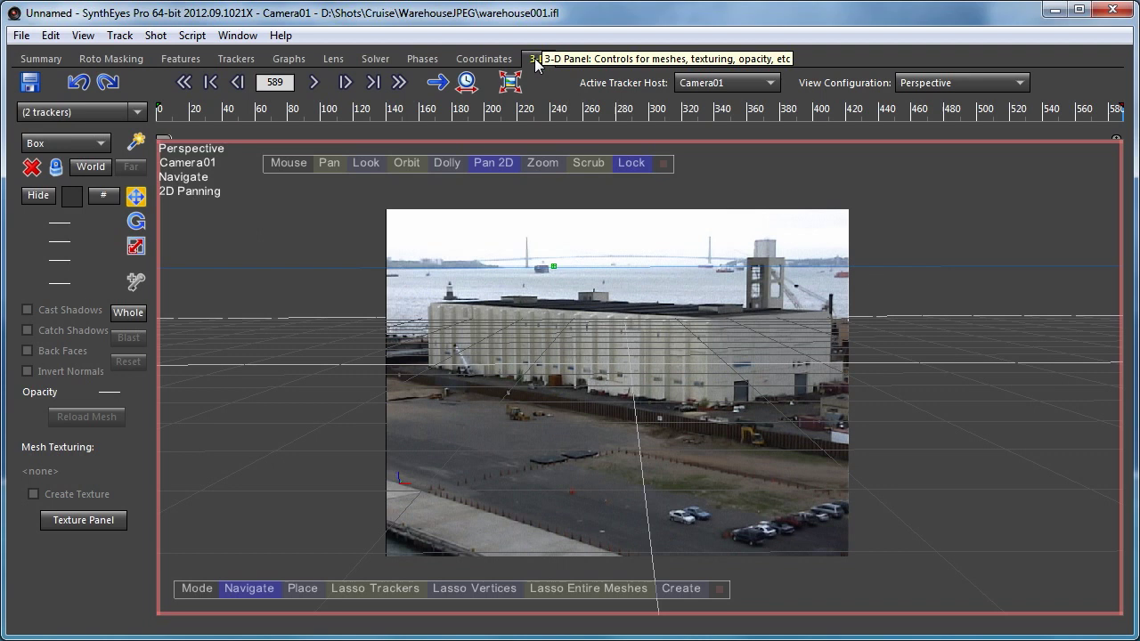
{"action": "right_click", "coordinate": [614, 236]}
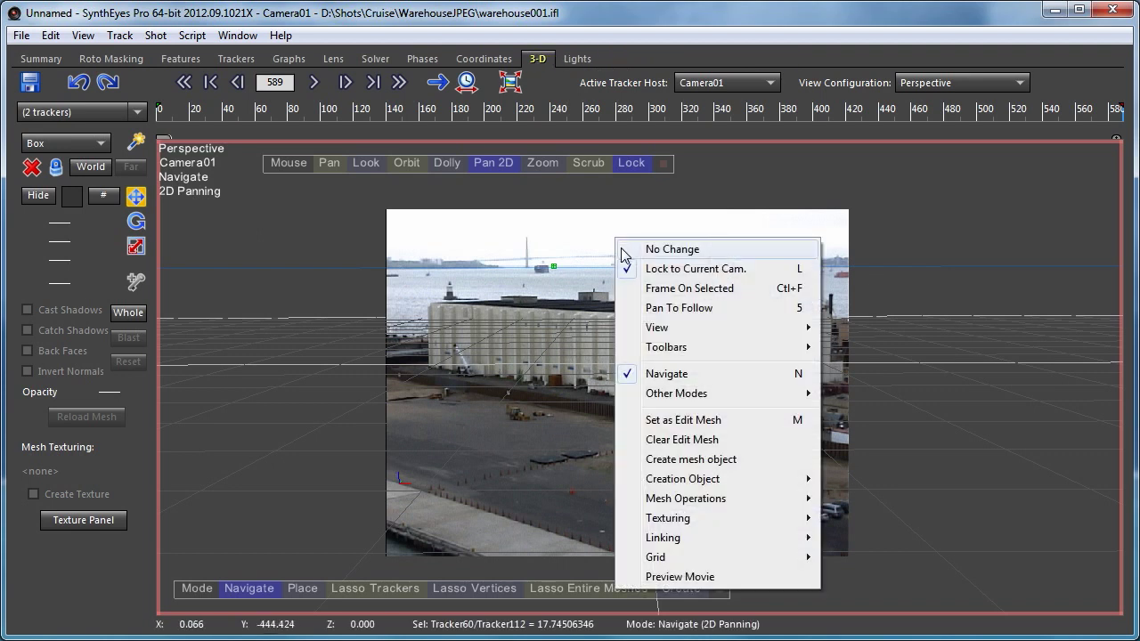
{"action": "left_click", "coordinate": [569, 256]}
{"action": "scroll", "coordinate": [595, 255], "scroll_direction": "up", "scroll_amount": 5}
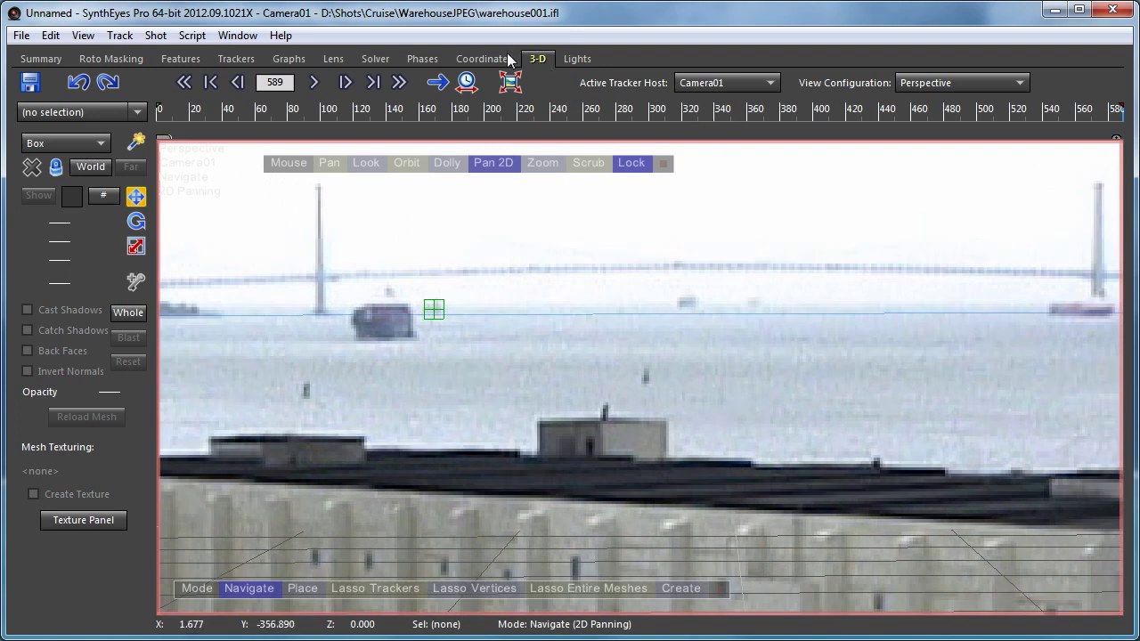
{"action": "left_click", "coordinate": [423, 59]}
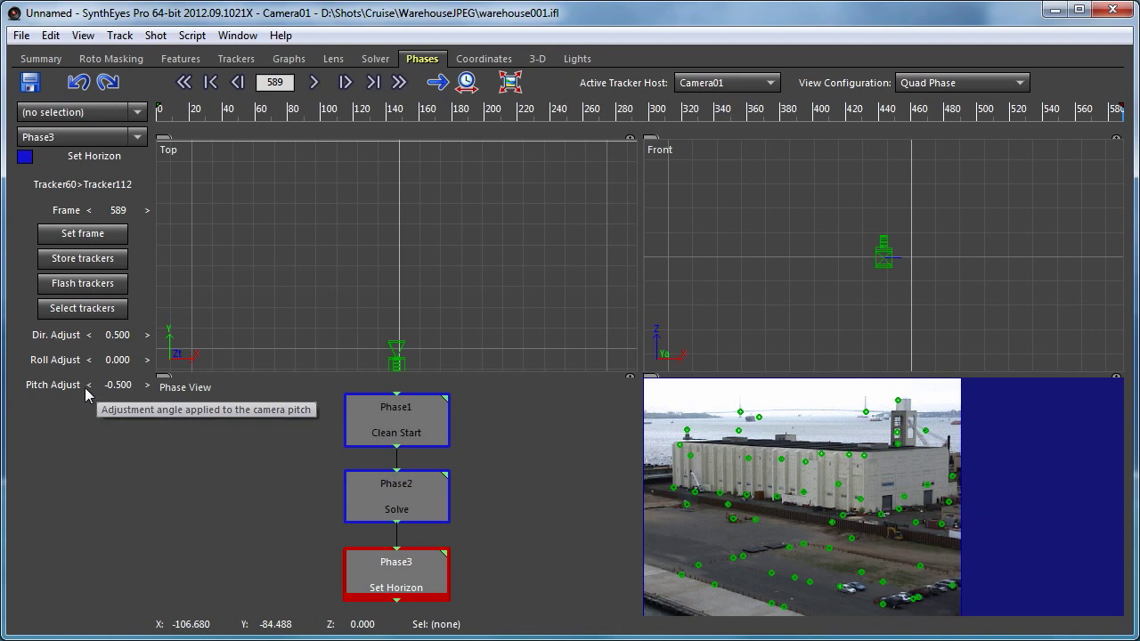
Nudge Pitch Adjust to -0.480, re-solve Phase3, and check the horizon in 3-D
{"action": "left_click", "coordinate": [147, 385]}
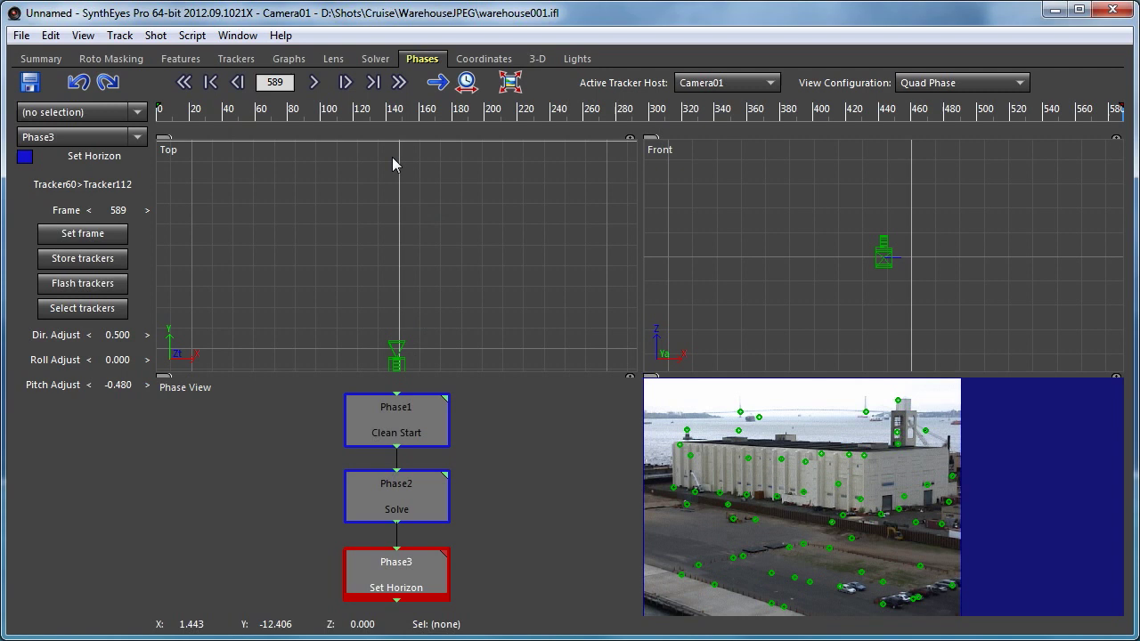
{"action": "double_click", "coordinate": [438, 552]}
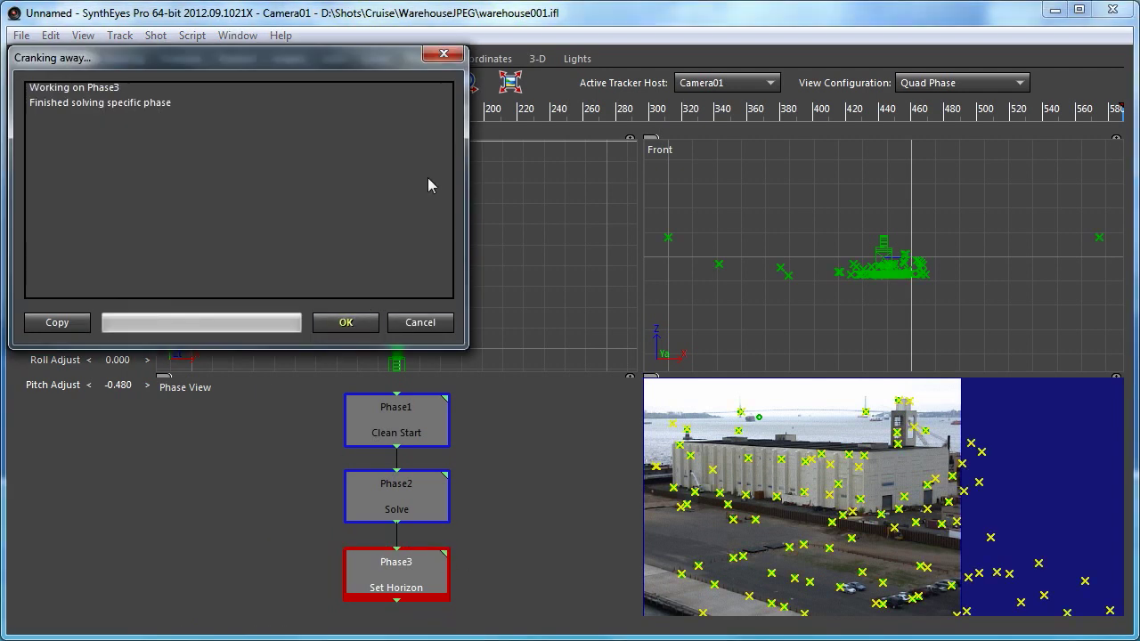
{"action": "left_click", "coordinate": [347, 330]}
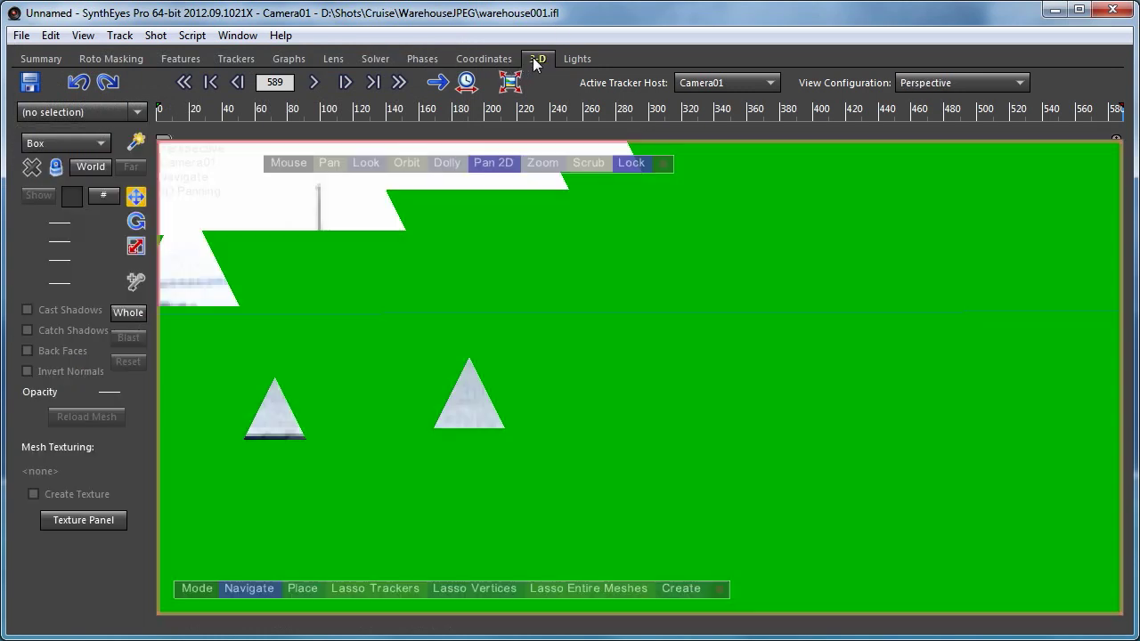
{"action": "left_click", "coordinate": [536, 60]}
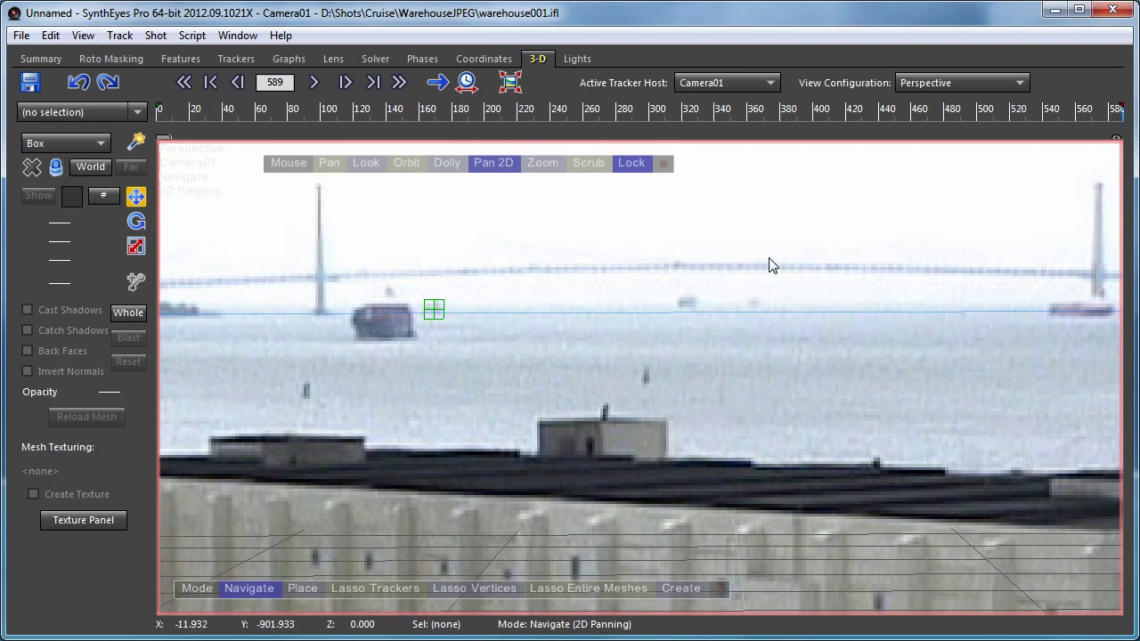
{"action": "scroll", "coordinate": [766, 294], "scroll_direction": "down", "scroll_amount": 5}
{"action": "scroll", "coordinate": [757, 317], "scroll_direction": "up", "scroll_amount": 3}
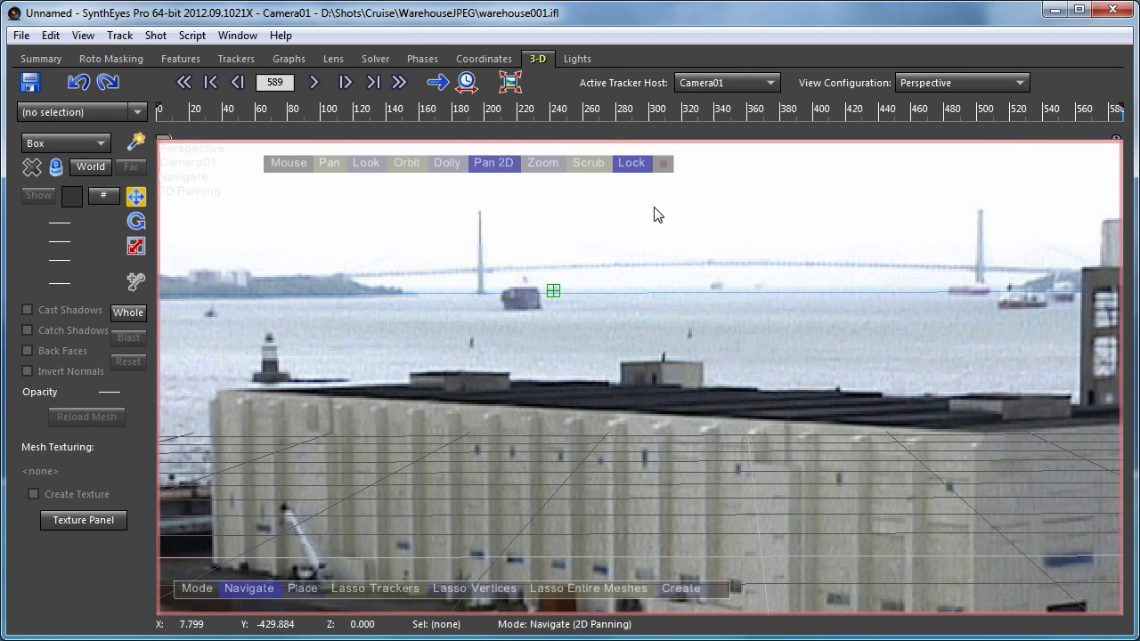
{"action": "left_click", "coordinate": [419, 57]}
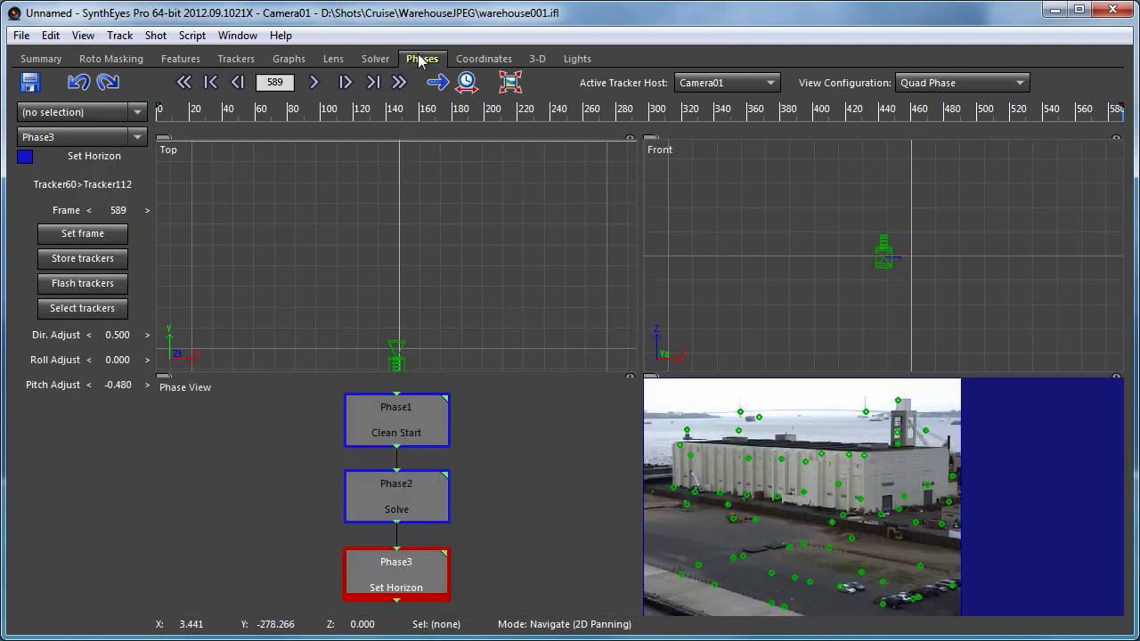
{"action": "left_click", "coordinate": [651, 140]}
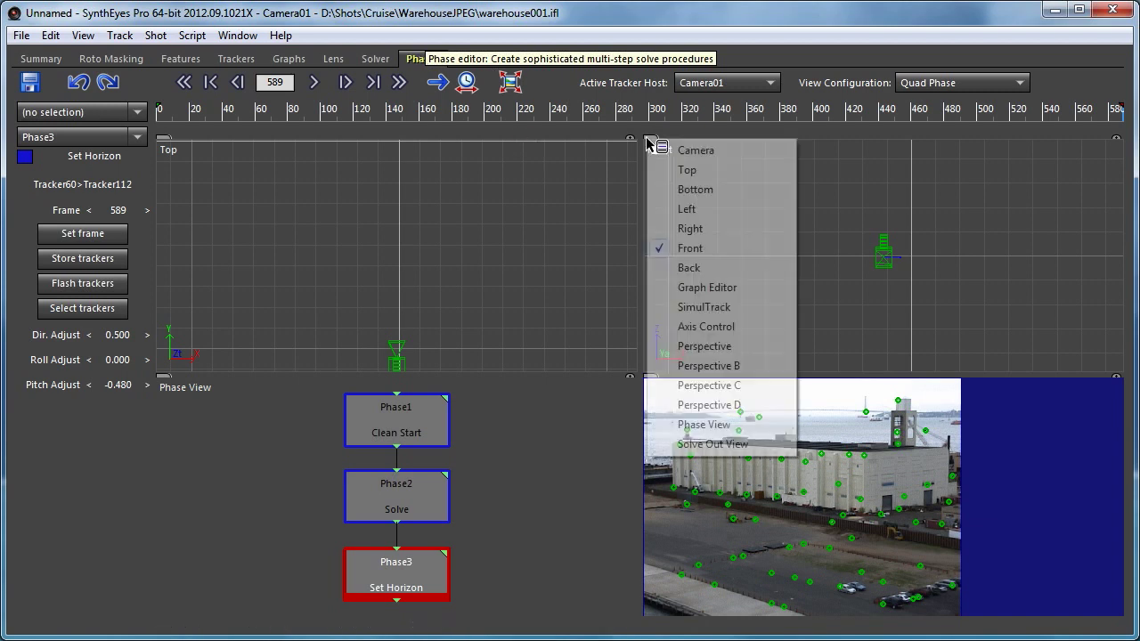
{"action": "left_click", "coordinate": [722, 353]}
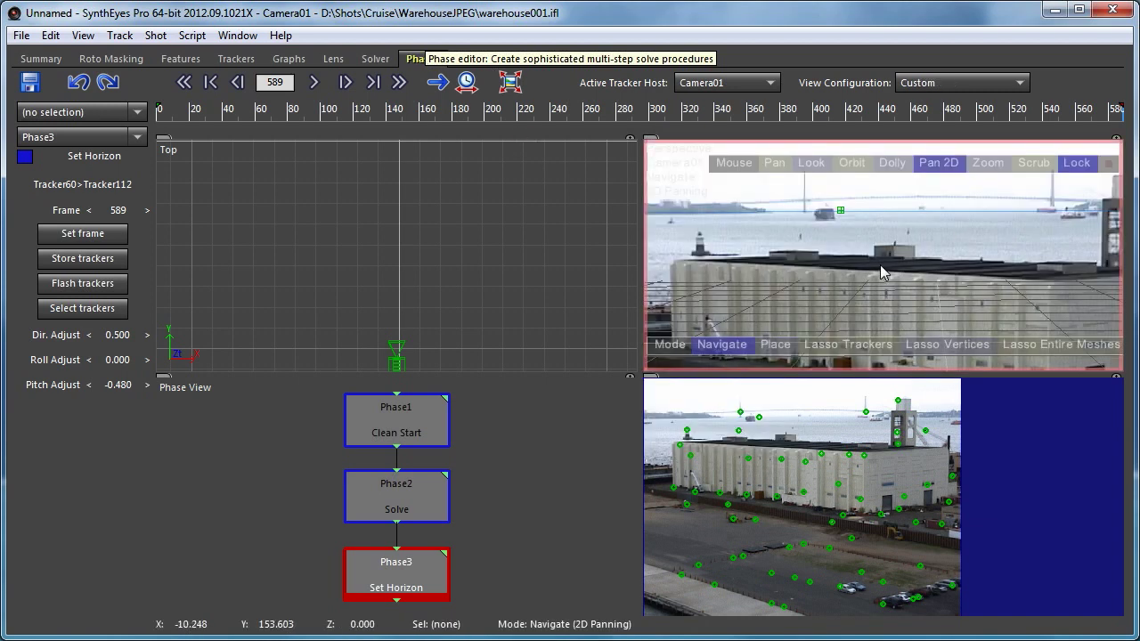
{"action": "left_click_drag", "start_coordinate": [880, 265], "coordinate": [846, 280]}
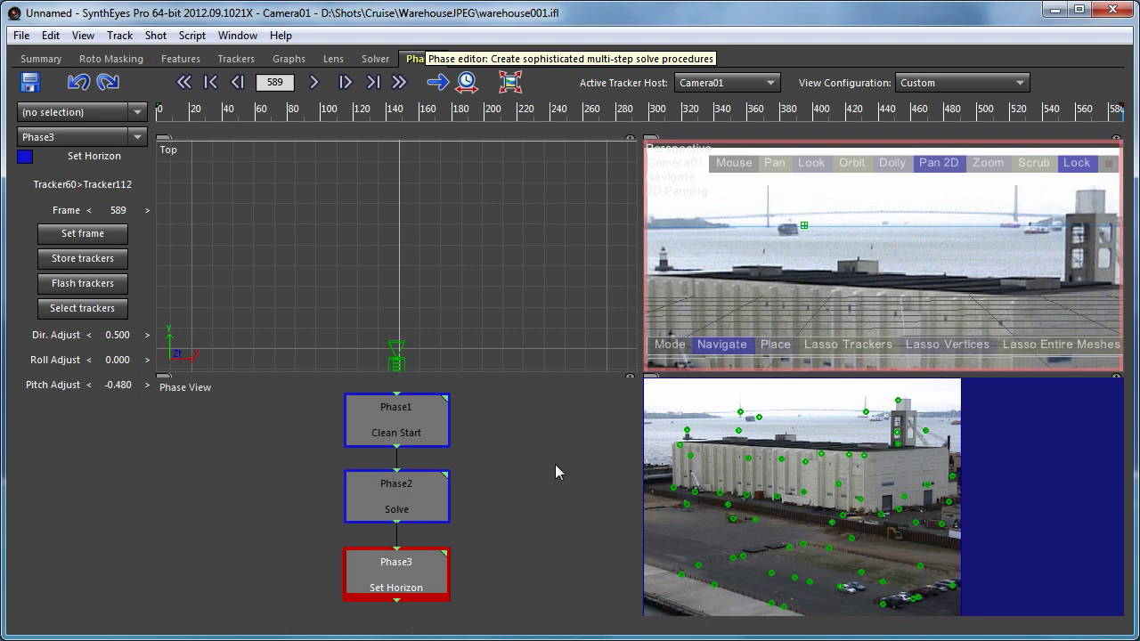
{"action": "middle_click_drag", "start_coordinate": [534, 470], "coordinate": [446, 476]}
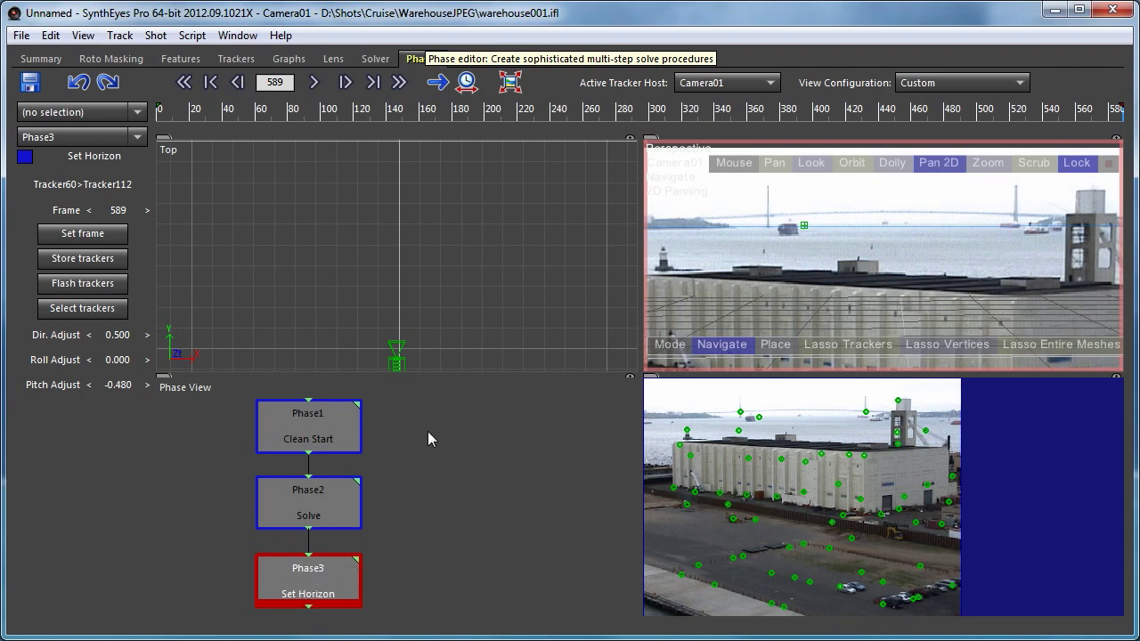
Add a Slide Into Position phase (Phase4) after Set Horizon
{"action": "right_click", "coordinate": [482, 424]}
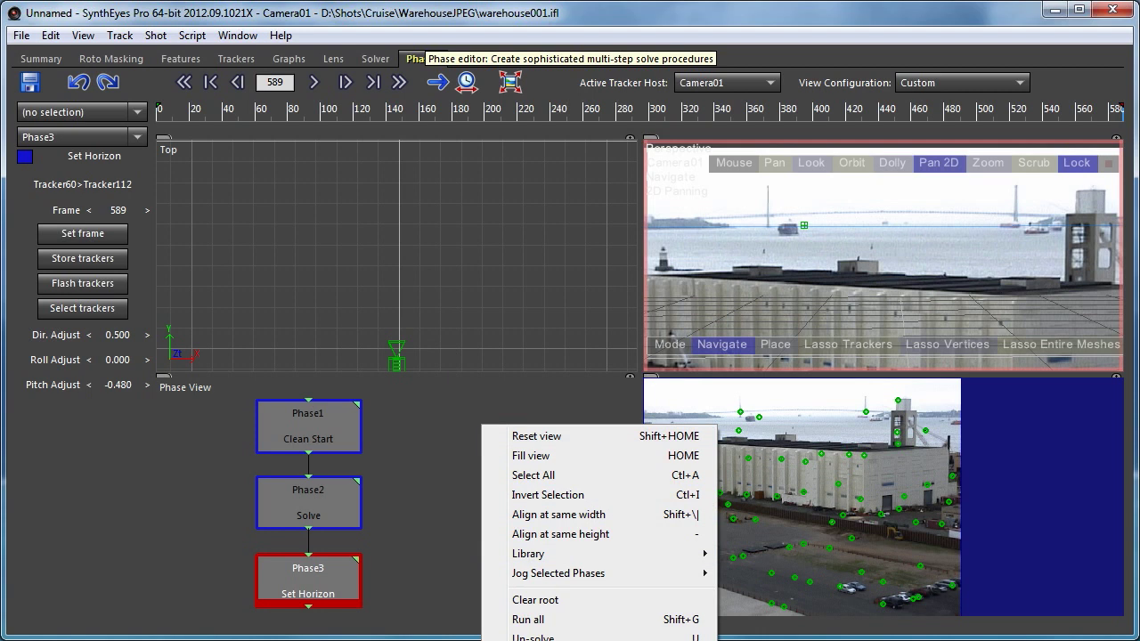
{"action": "left_click", "coordinate": [529, 553]}
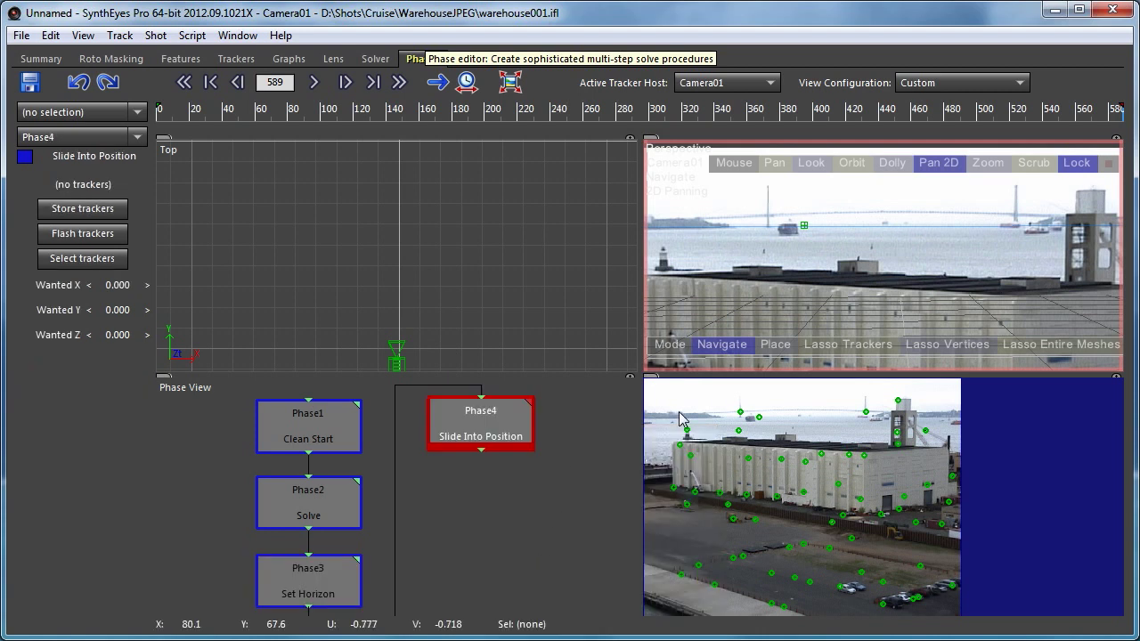
{"action": "scroll", "coordinate": [446, 529], "scroll_direction": "down", "scroll_amount": 2}
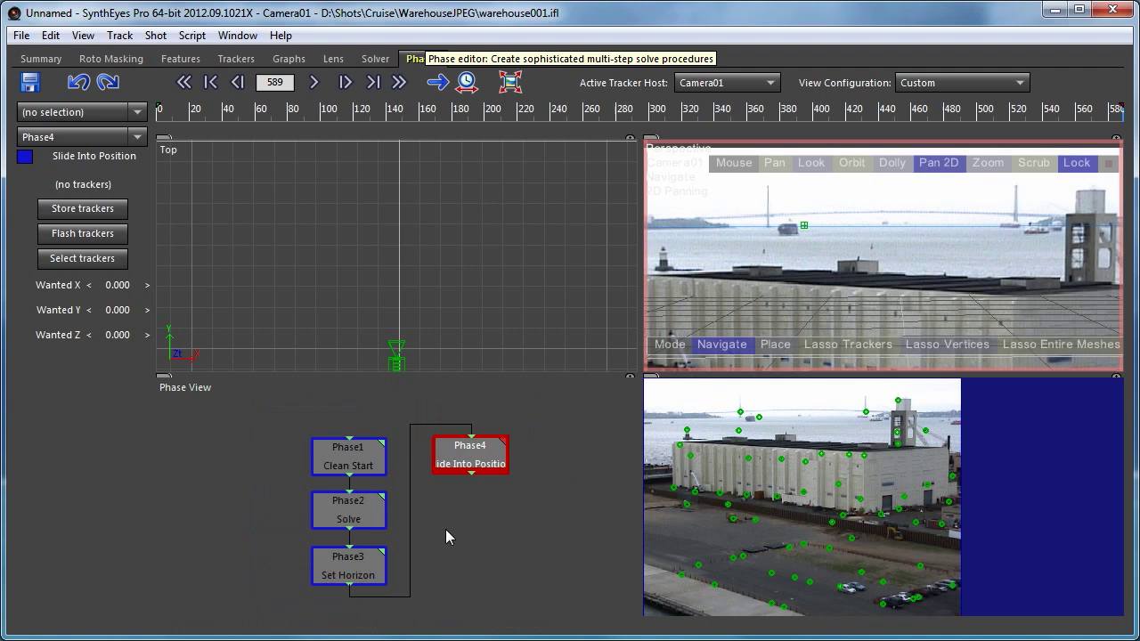
Store ground tracker Tracker55 in Phase4 and solve the phase
{"action": "left_click", "coordinate": [771, 574]}
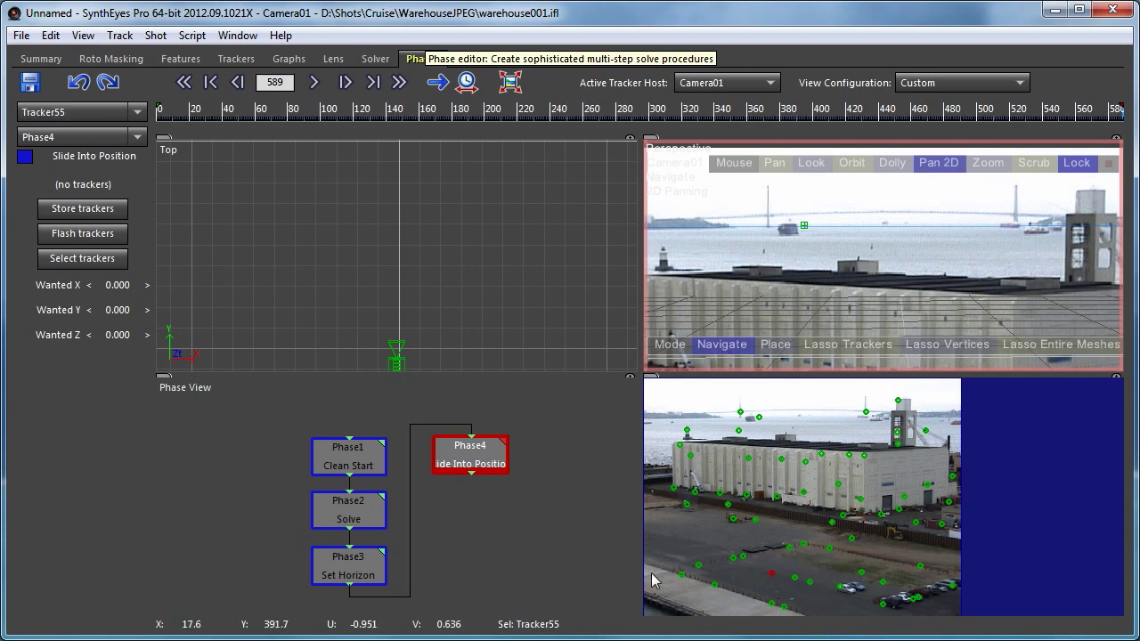
{"action": "left_click", "coordinate": [80, 210]}
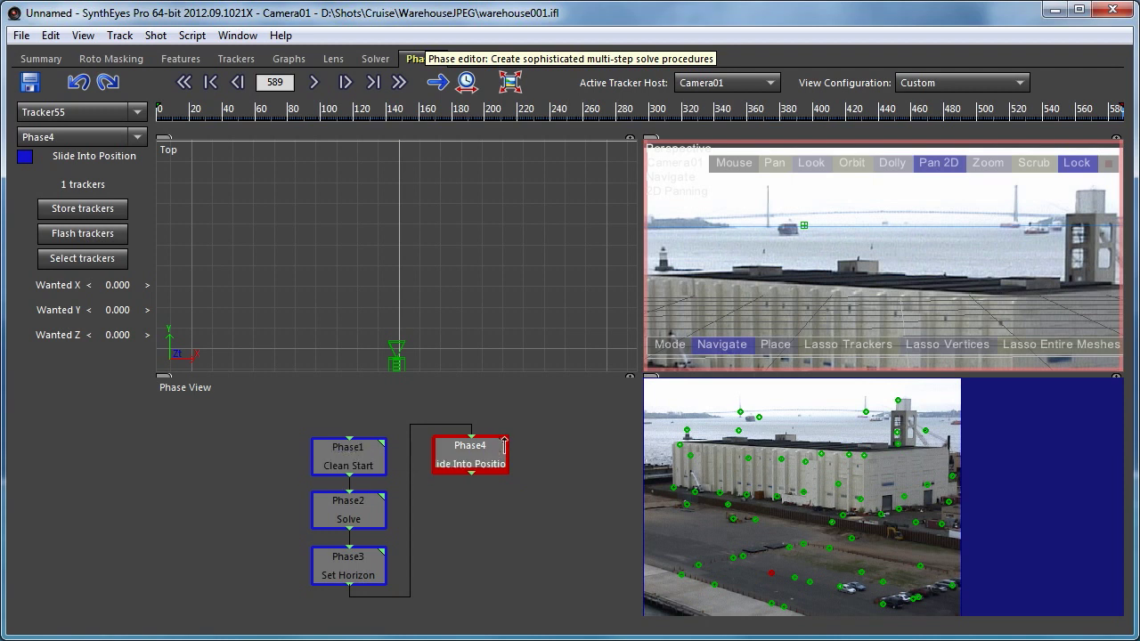
{"action": "double_click", "coordinate": [481, 452]}
{"action": "left_click", "coordinate": [348, 324]}
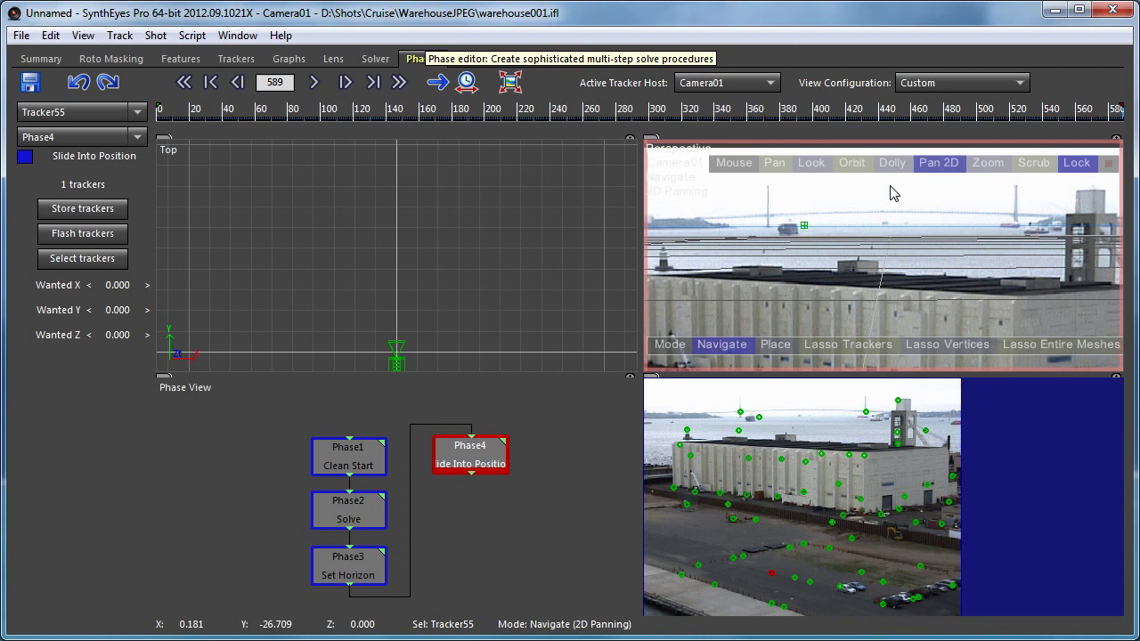
Switch the Top orthographic view to a Left view and adjust its zoom
{"action": "left_click", "coordinate": [166, 138]}
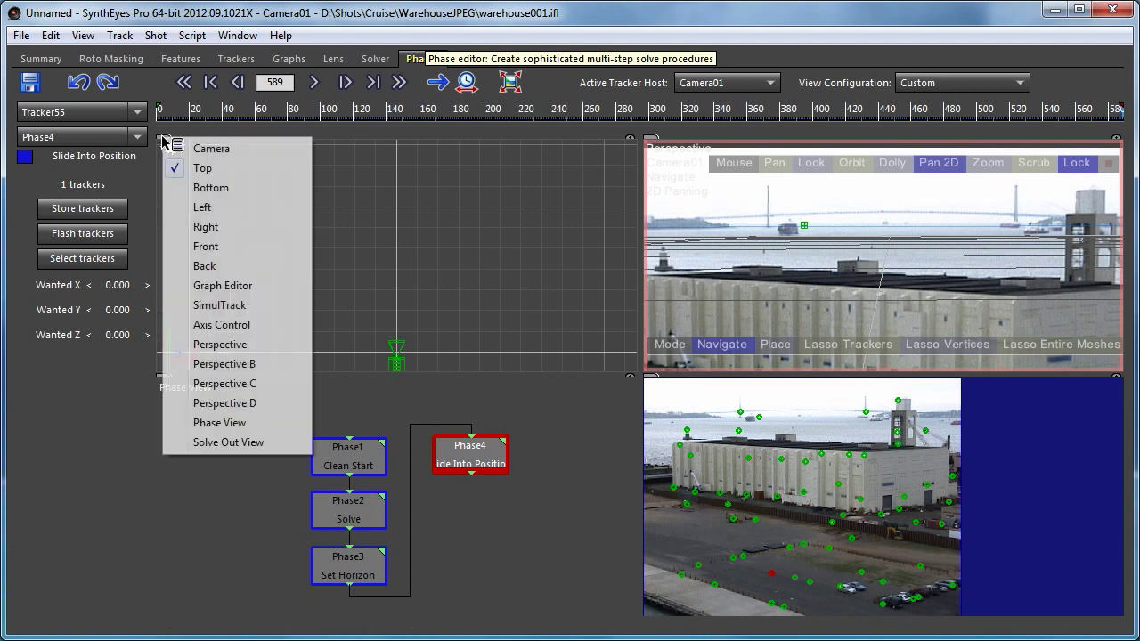
{"action": "left_click", "coordinate": [228, 214]}
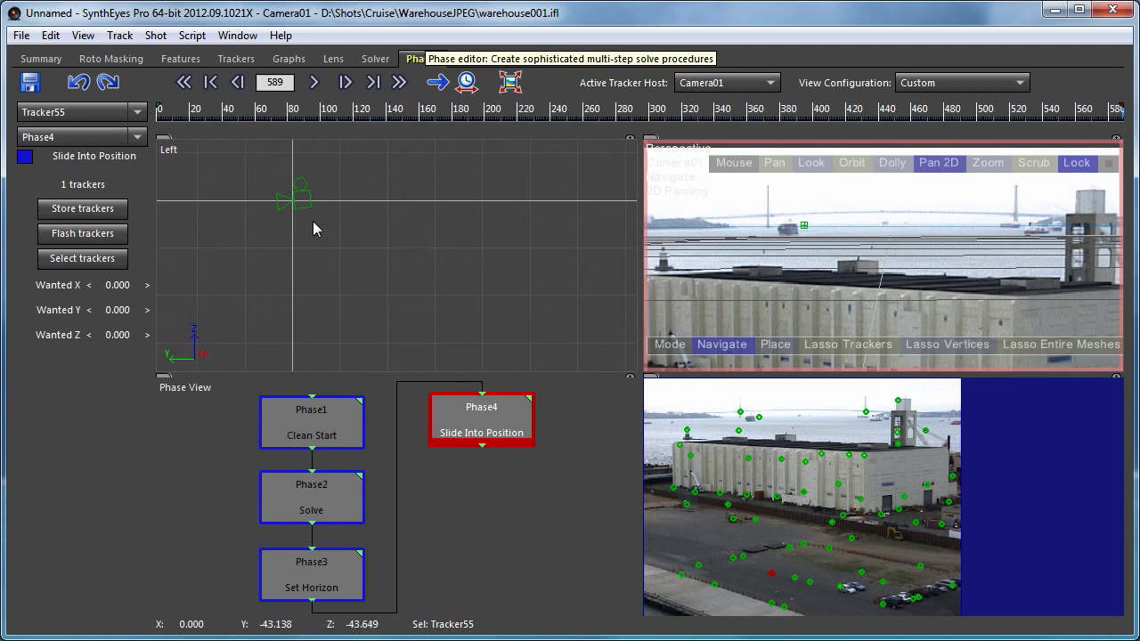
{"action": "scroll", "coordinate": [280, 209], "scroll_direction": "up", "scroll_amount": 3}
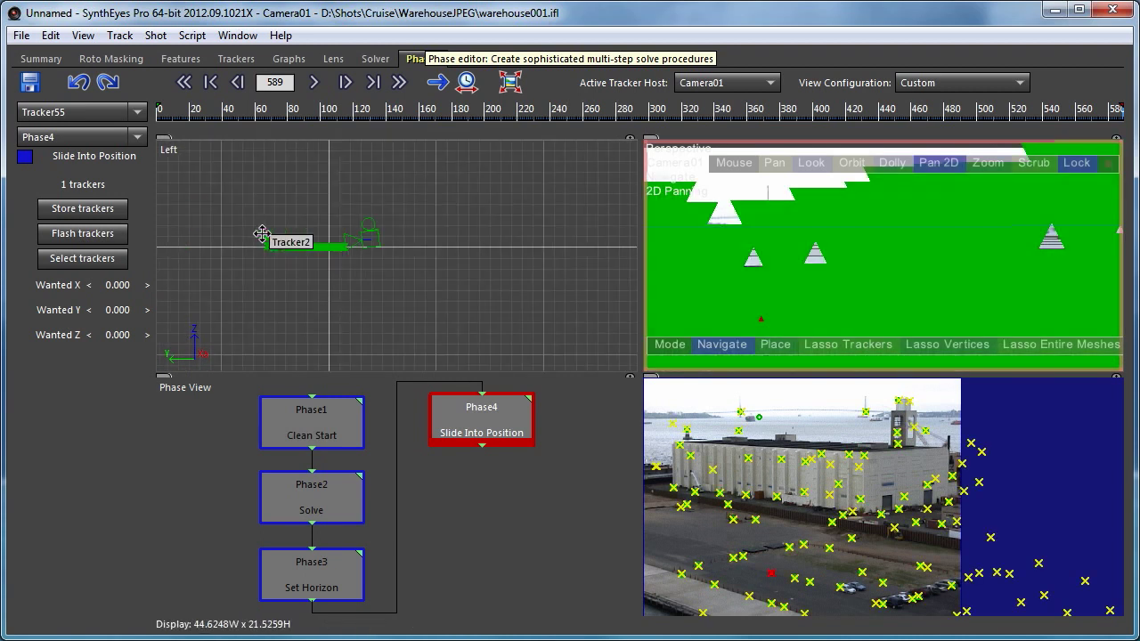
{"action": "scroll", "coordinate": [267, 241], "scroll_direction": "up", "scroll_amount": 2}
{"action": "scroll", "coordinate": [327, 251], "scroll_direction": "up", "scroll_amount": 5}
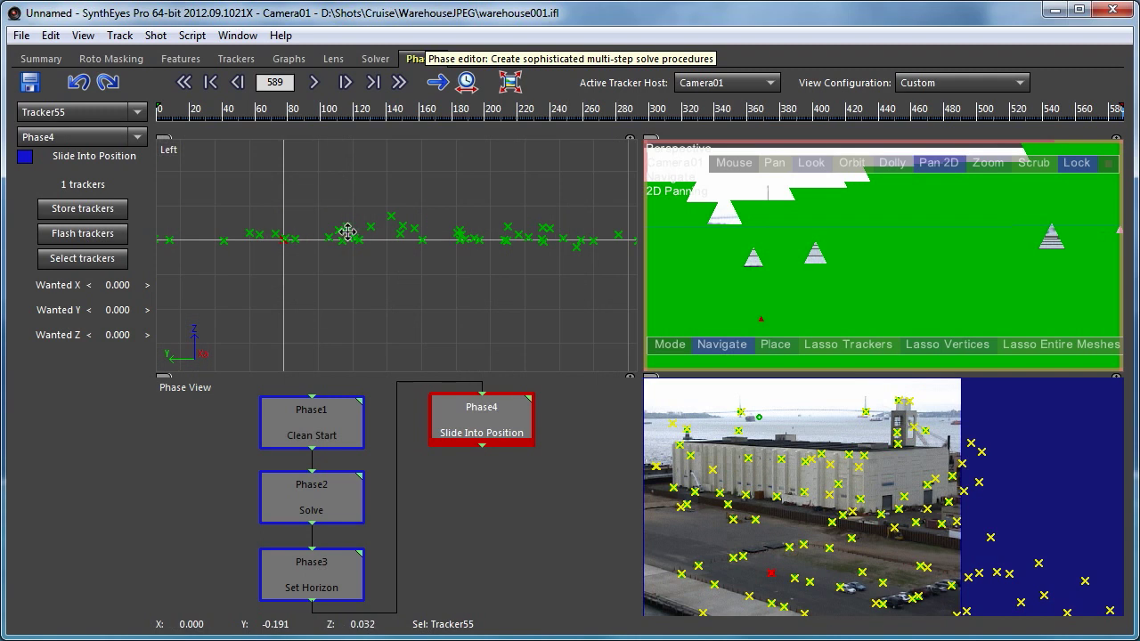
{"action": "scroll", "coordinate": [224, 250], "scroll_direction": "down", "scroll_amount": 5}
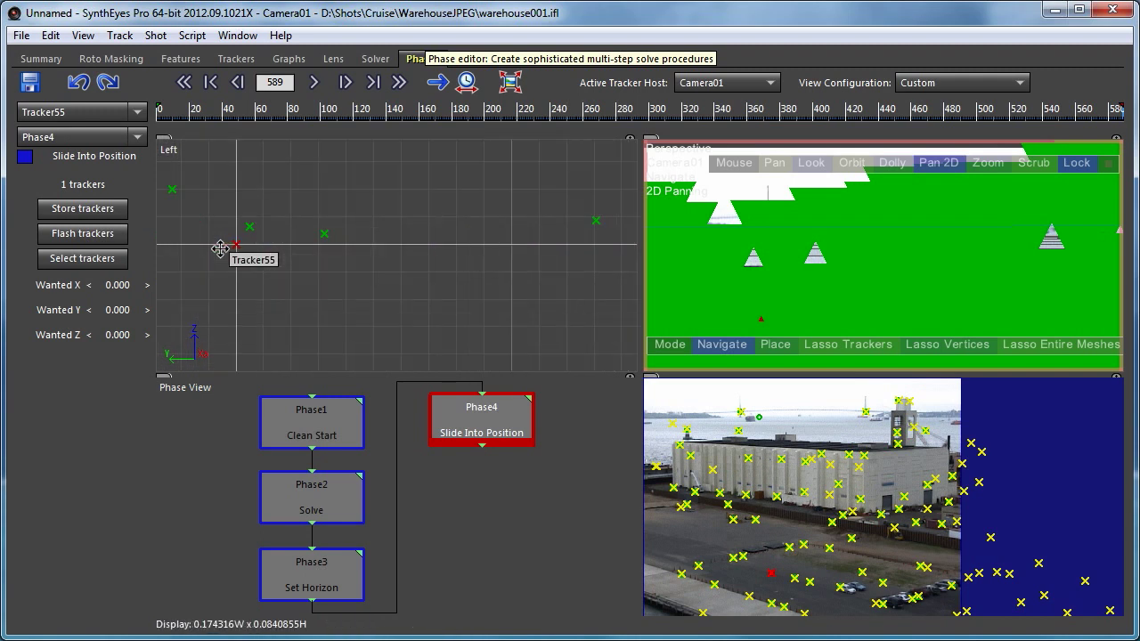
{"action": "scroll", "coordinate": [233, 251], "scroll_direction": "down", "scroll_amount": 5}
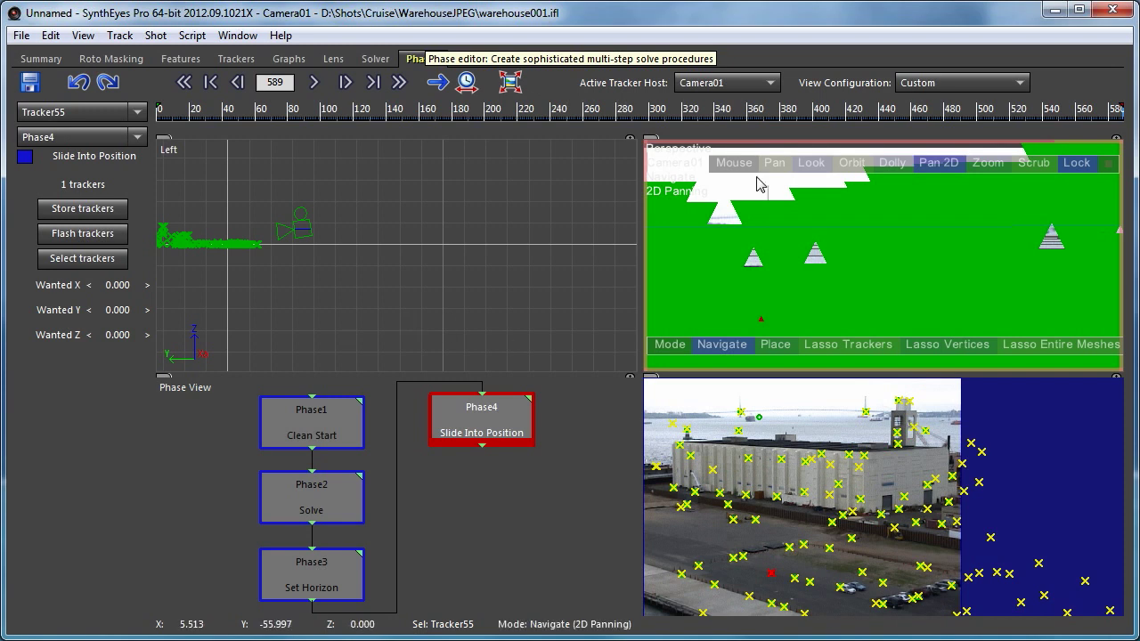
Play the shot to frame 555 and lasso-select ground trackers Tracker92 and Tracker102
{"action": "left_click", "coordinate": [1115, 109]}
{"action": "key", "text": "space"}
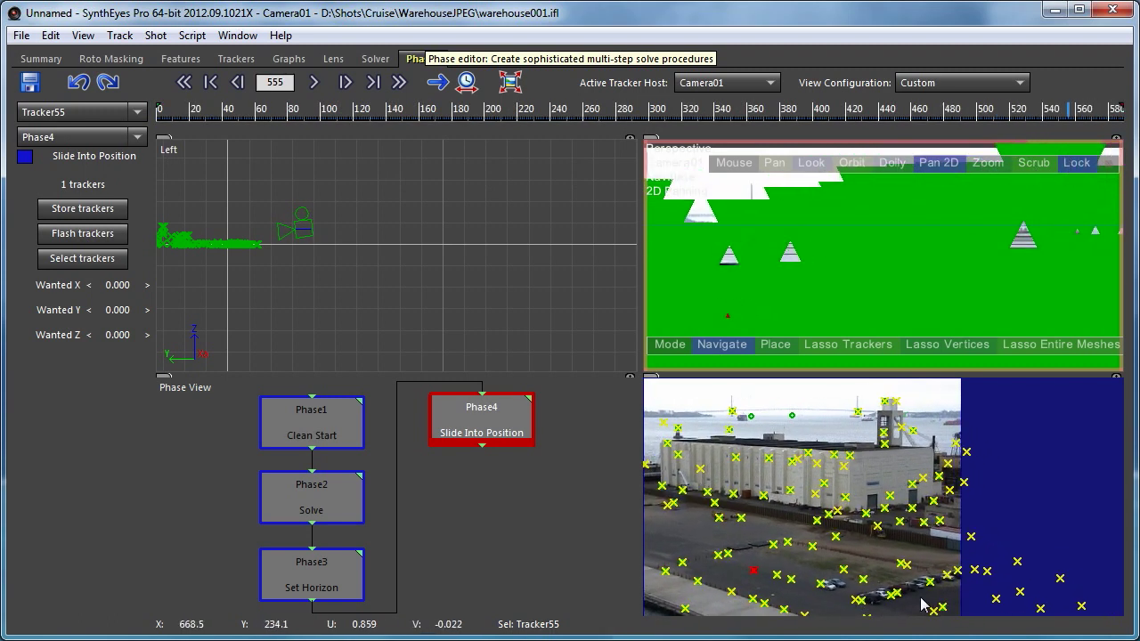
{"action": "mouse_move", "coordinate": [664, 586]}
{"action": "left_mouse_down"}
{"action": "mouse_move", "coordinate": [703, 601]}
{"action": "mouse_move", "coordinate": [689, 572]}
{"action": "mouse_move", "coordinate": [667, 569]}
{"action": "mouse_move", "coordinate": [665, 584]}
{"action": "left_mouse_up"}
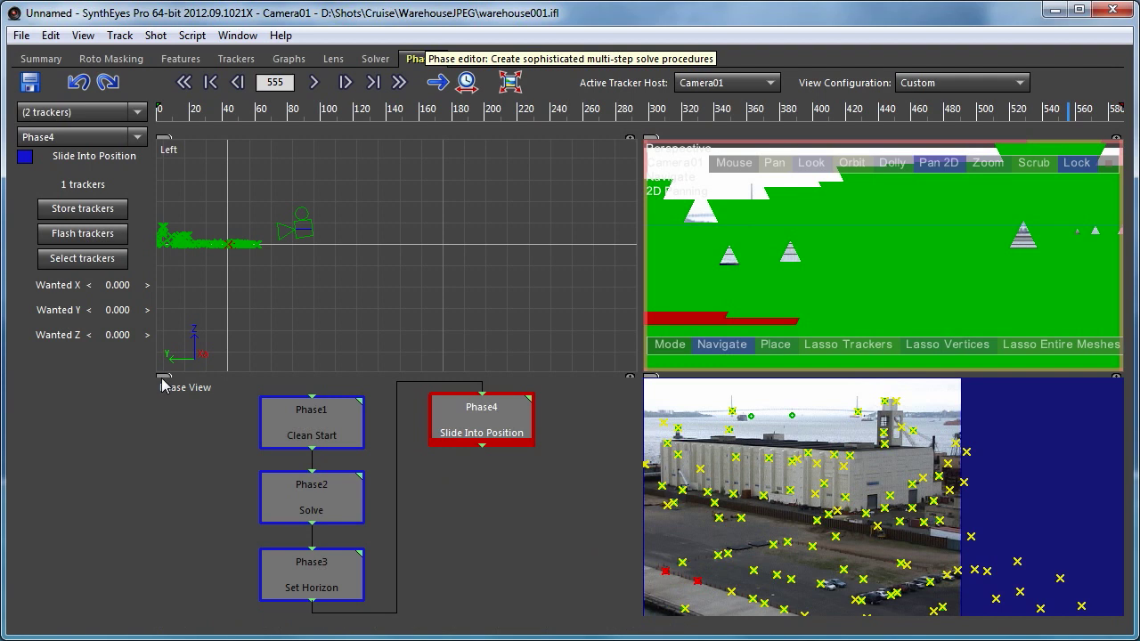
Add a Tracker/Tracker Distance phase below Phase4, store Tracker92/Tracker102, and increase the distance
{"action": "right_click", "coordinate": [471, 492]}
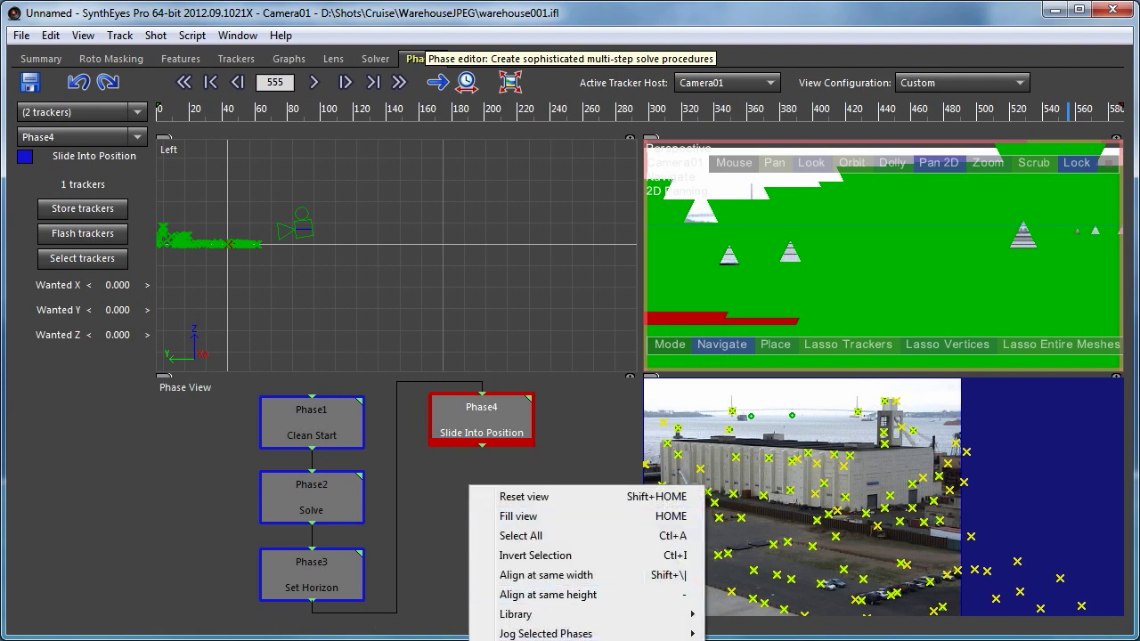
{"action": "left_click_drag", "start_coordinate": [460, 487], "coordinate": [469, 499]}
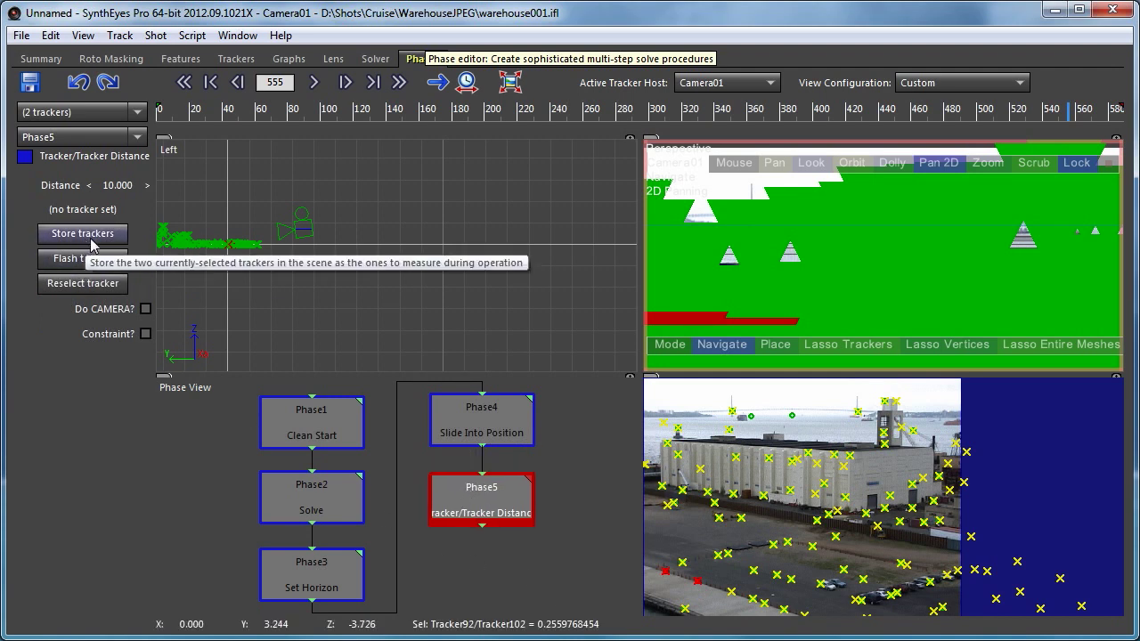
{"action": "left_click", "coordinate": [92, 242]}
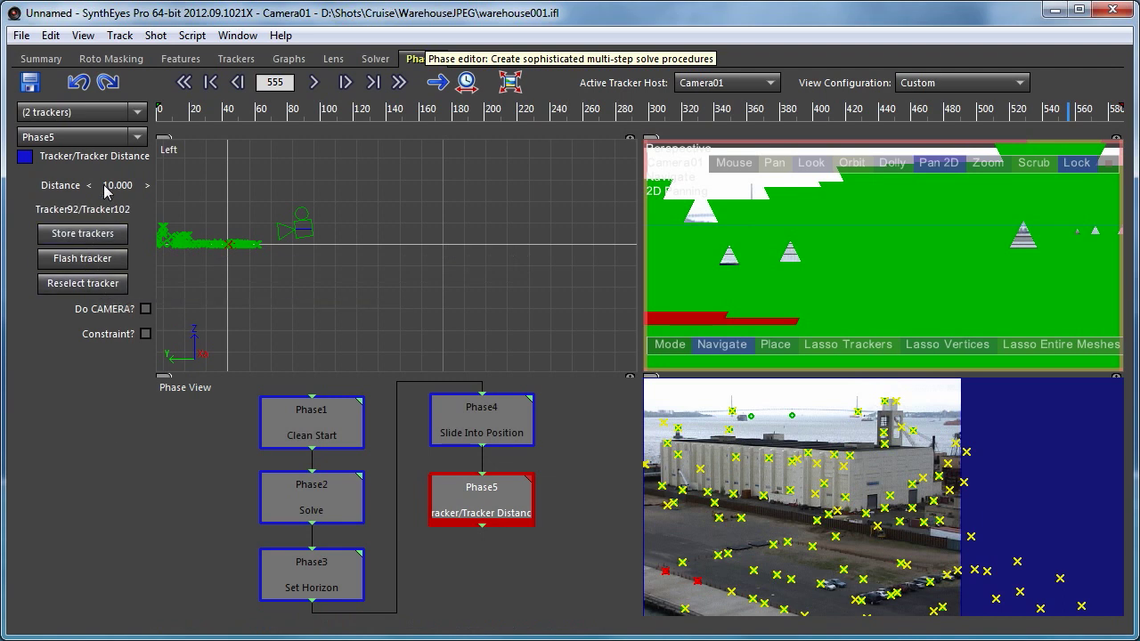
{"action": "left_click_drag", "start_coordinate": [111, 185], "coordinate": [838, 230]}
Solve Phase5 and close the finished solve report
{"action": "double_click", "coordinate": [529, 477]}
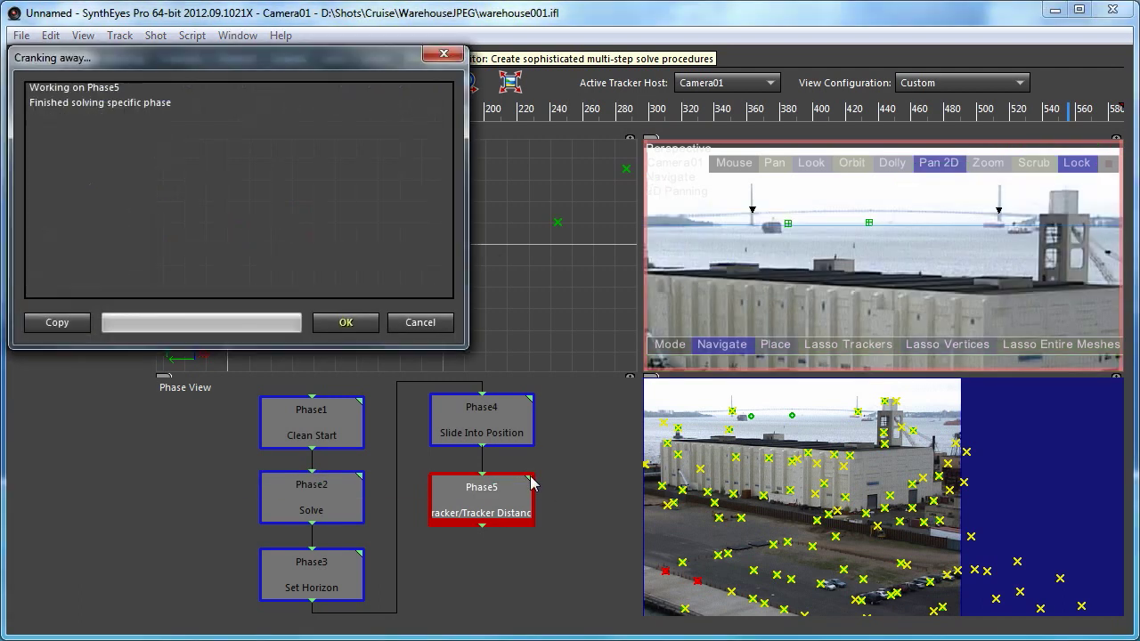
{"action": "left_click", "coordinate": [339, 321]}
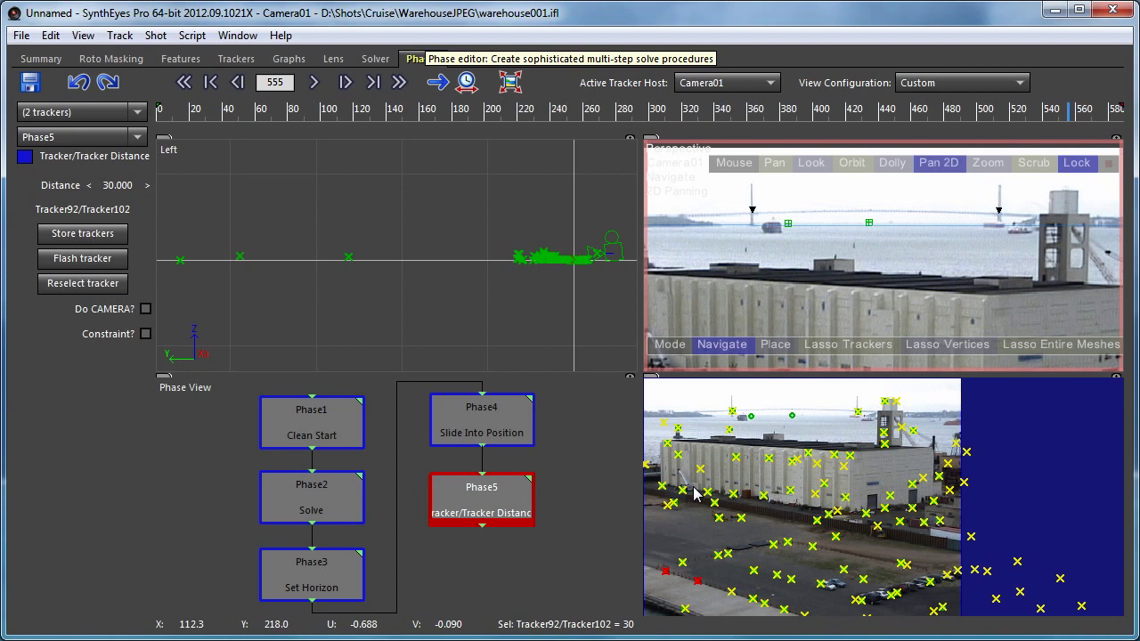
Switch the layout to Phase Editor, browse the phase view menu, then deselect Phase5
{"action": "left_click", "coordinate": [929, 82]}
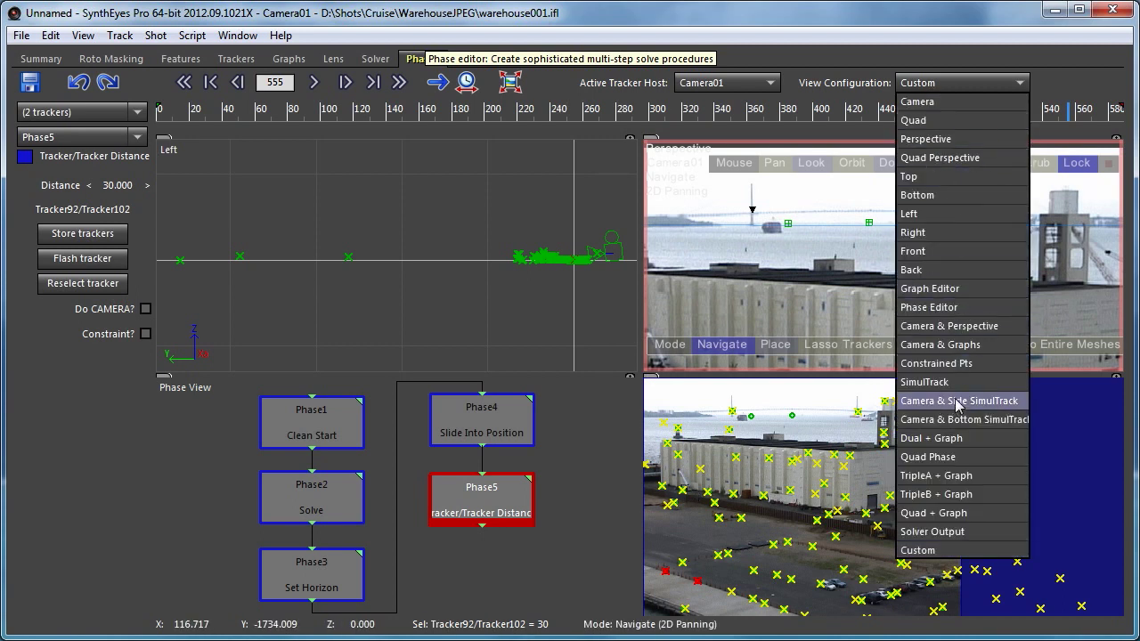
{"action": "left_click", "coordinate": [963, 309]}
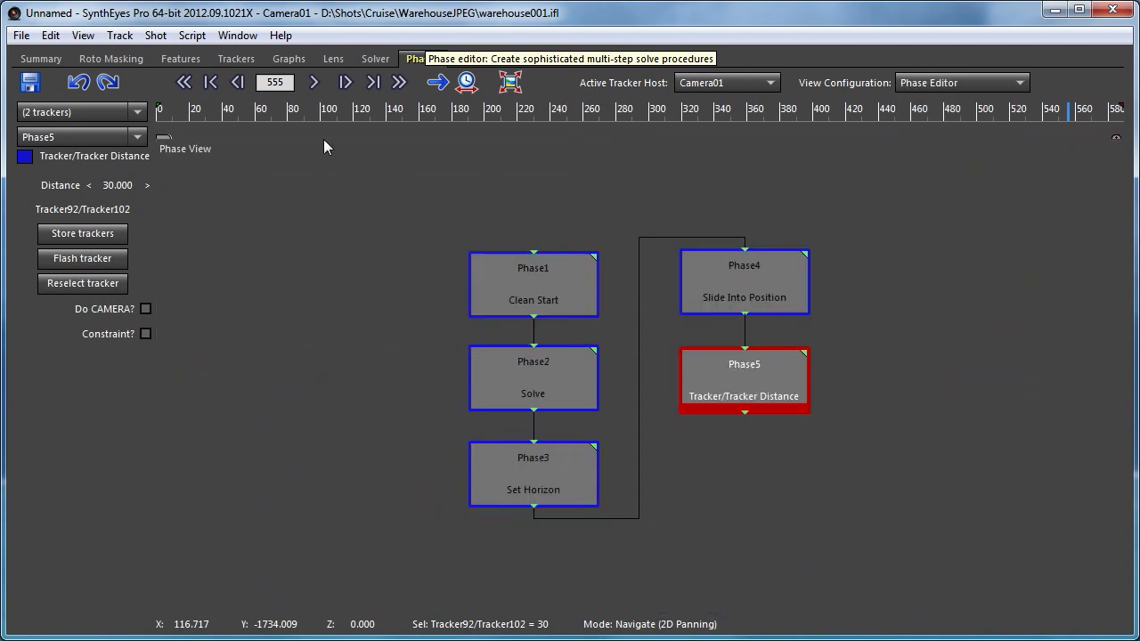
{"action": "right_click", "coordinate": [297, 145]}
{"action": "mouse_move", "coordinate": [386, 392]}
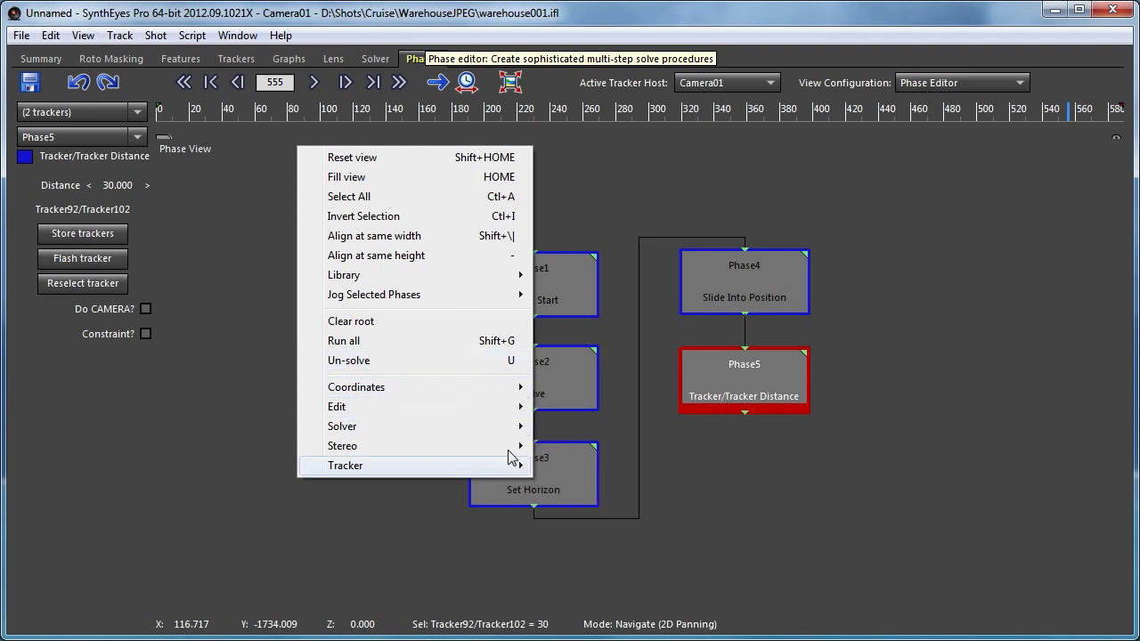
{"action": "left_click", "coordinate": [832, 186]}
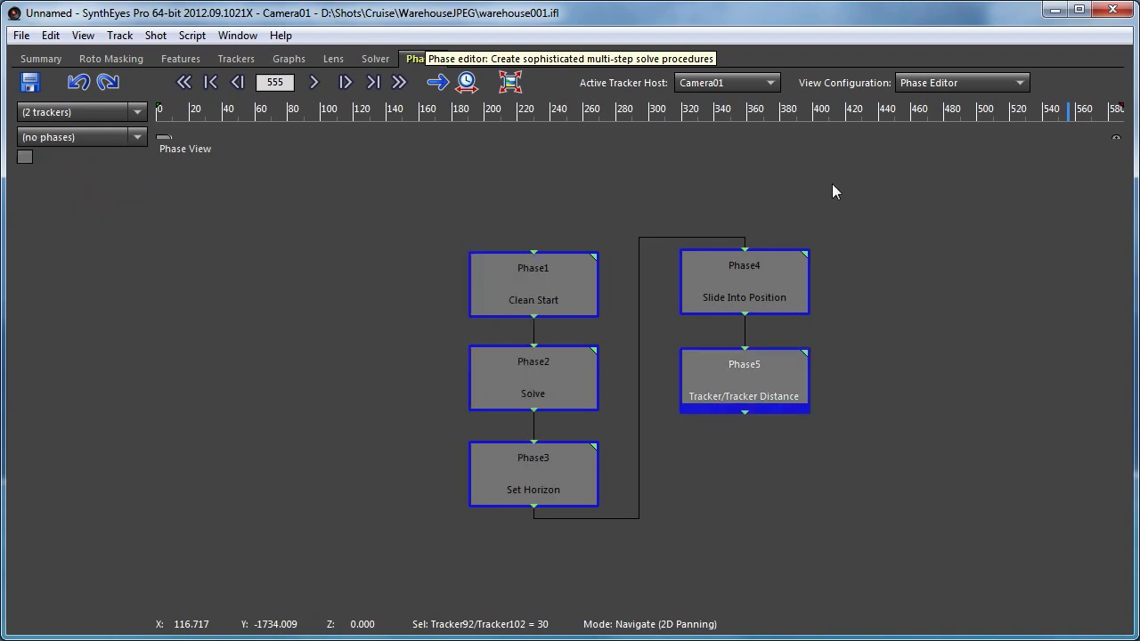